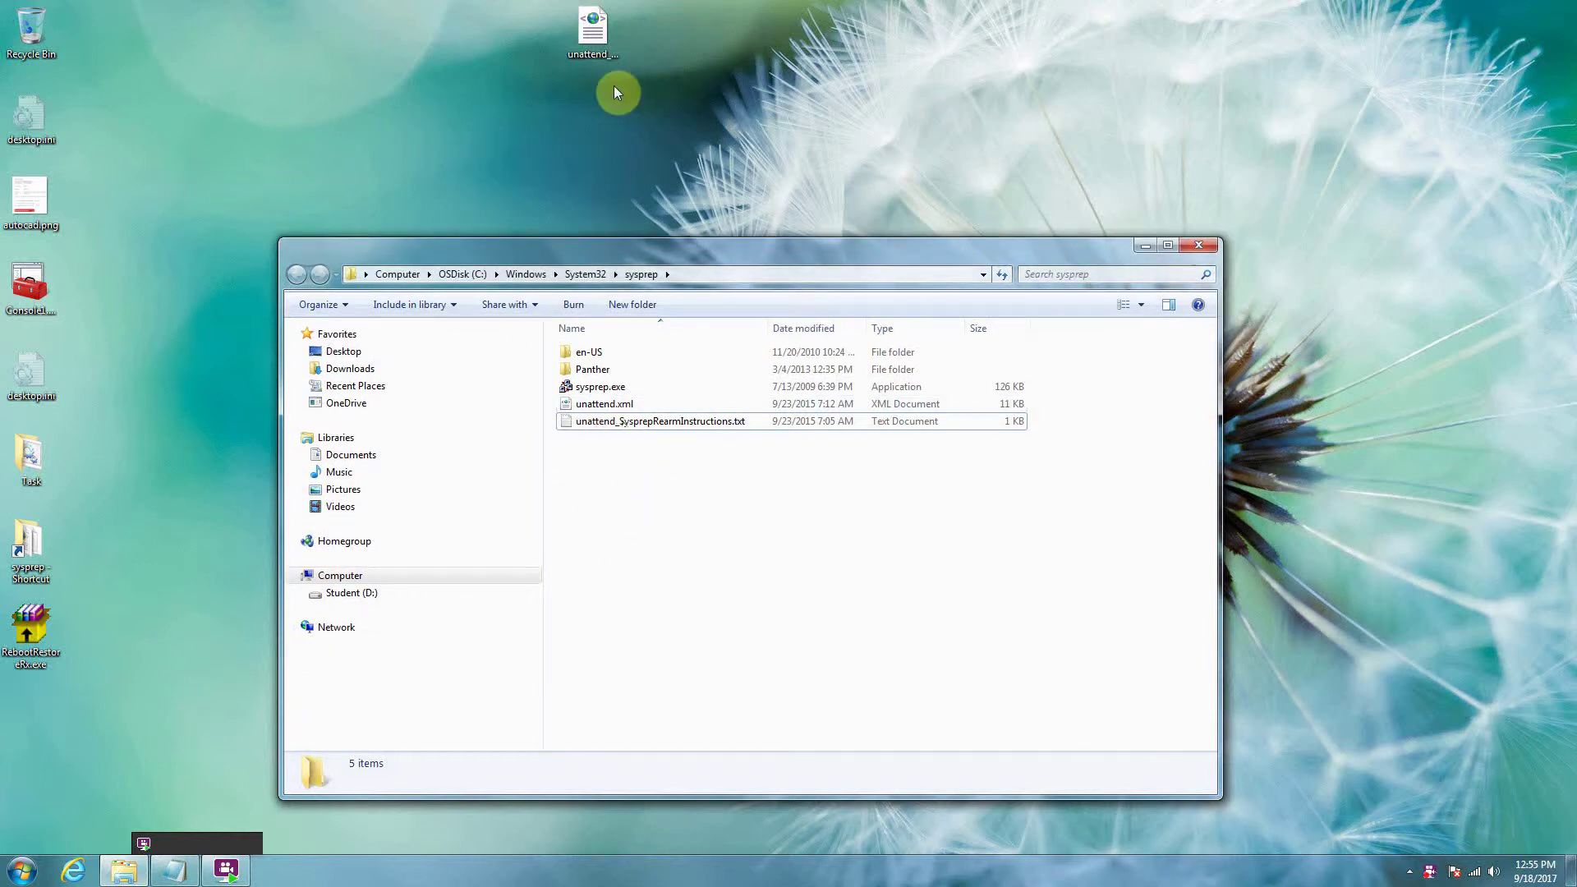
Move unattend_sample.xml from the desktop into C:\Windows\System32\sysprep beside unattend.xml and bring up its actions
left_click_drag(597, 49, 756, 581)
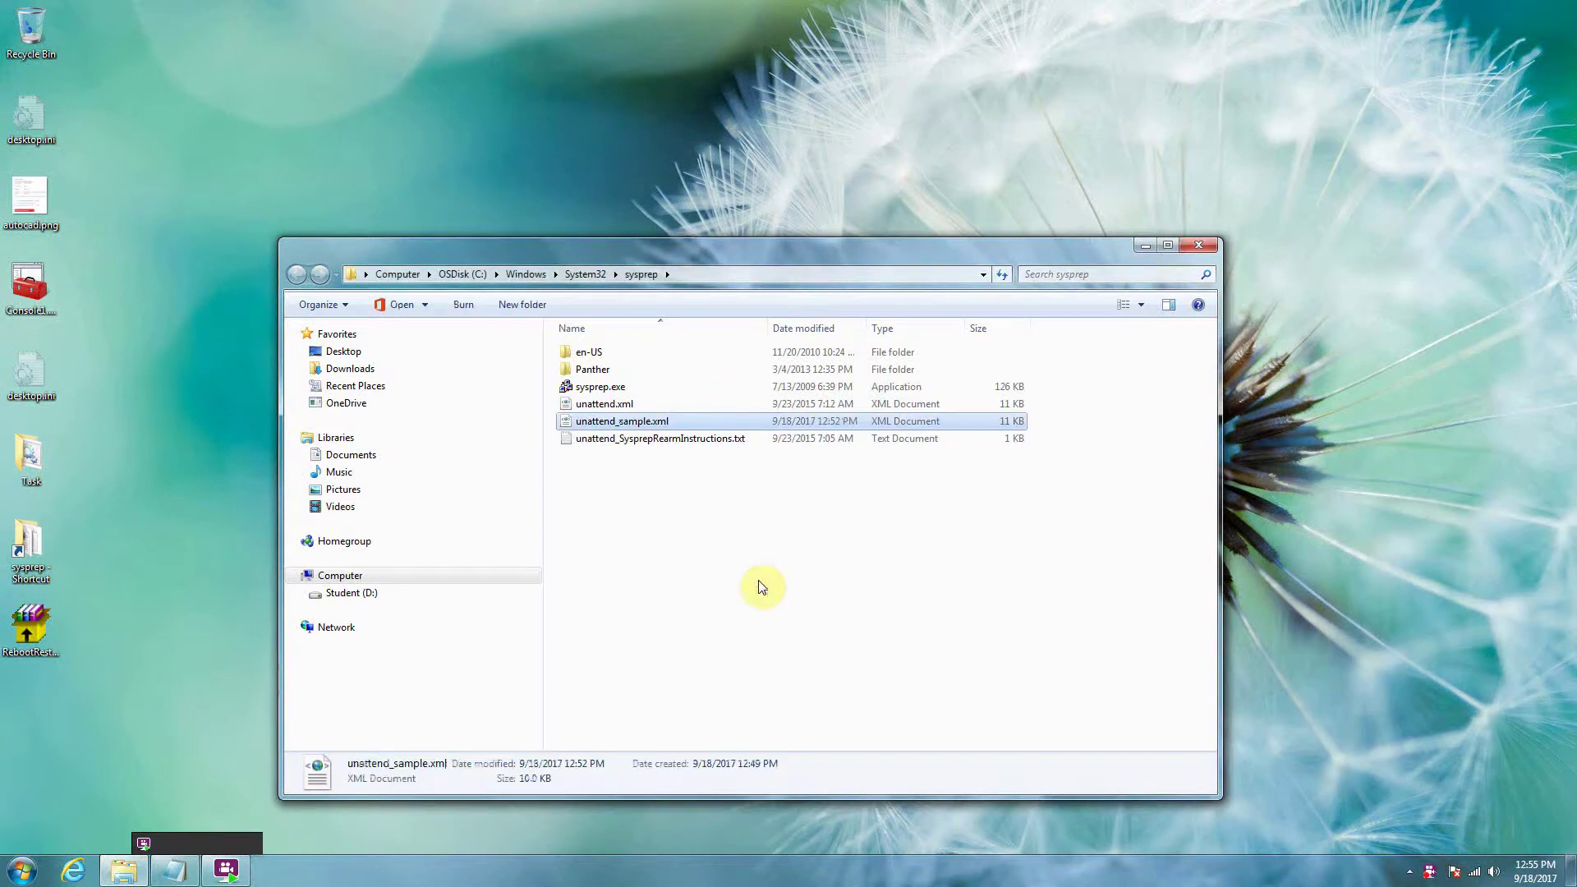
left_click(604, 404)
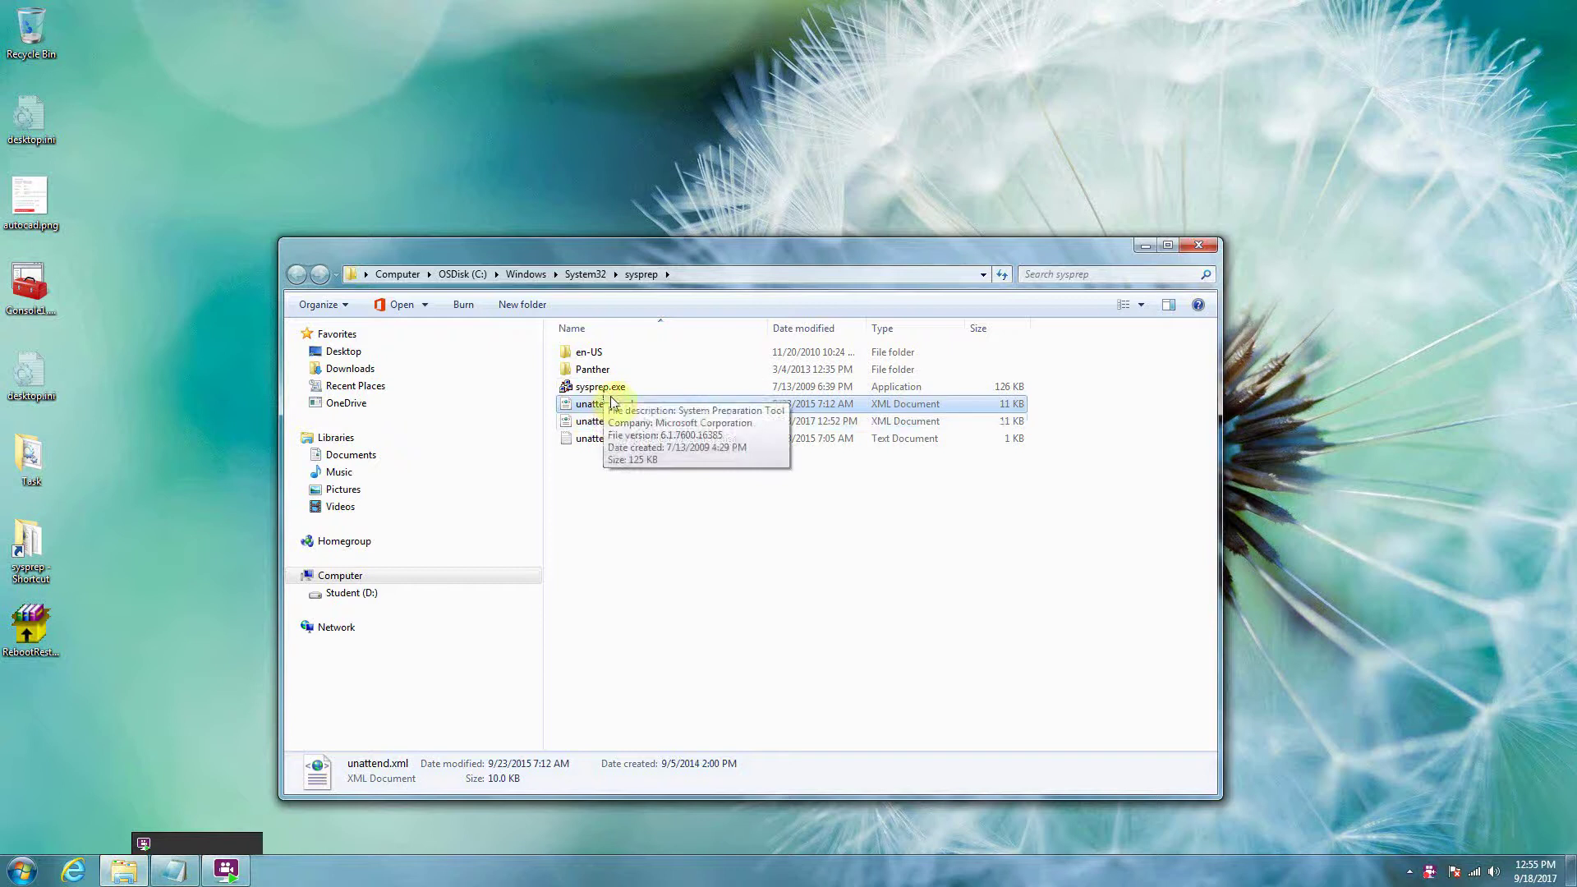
right_click(586, 426)
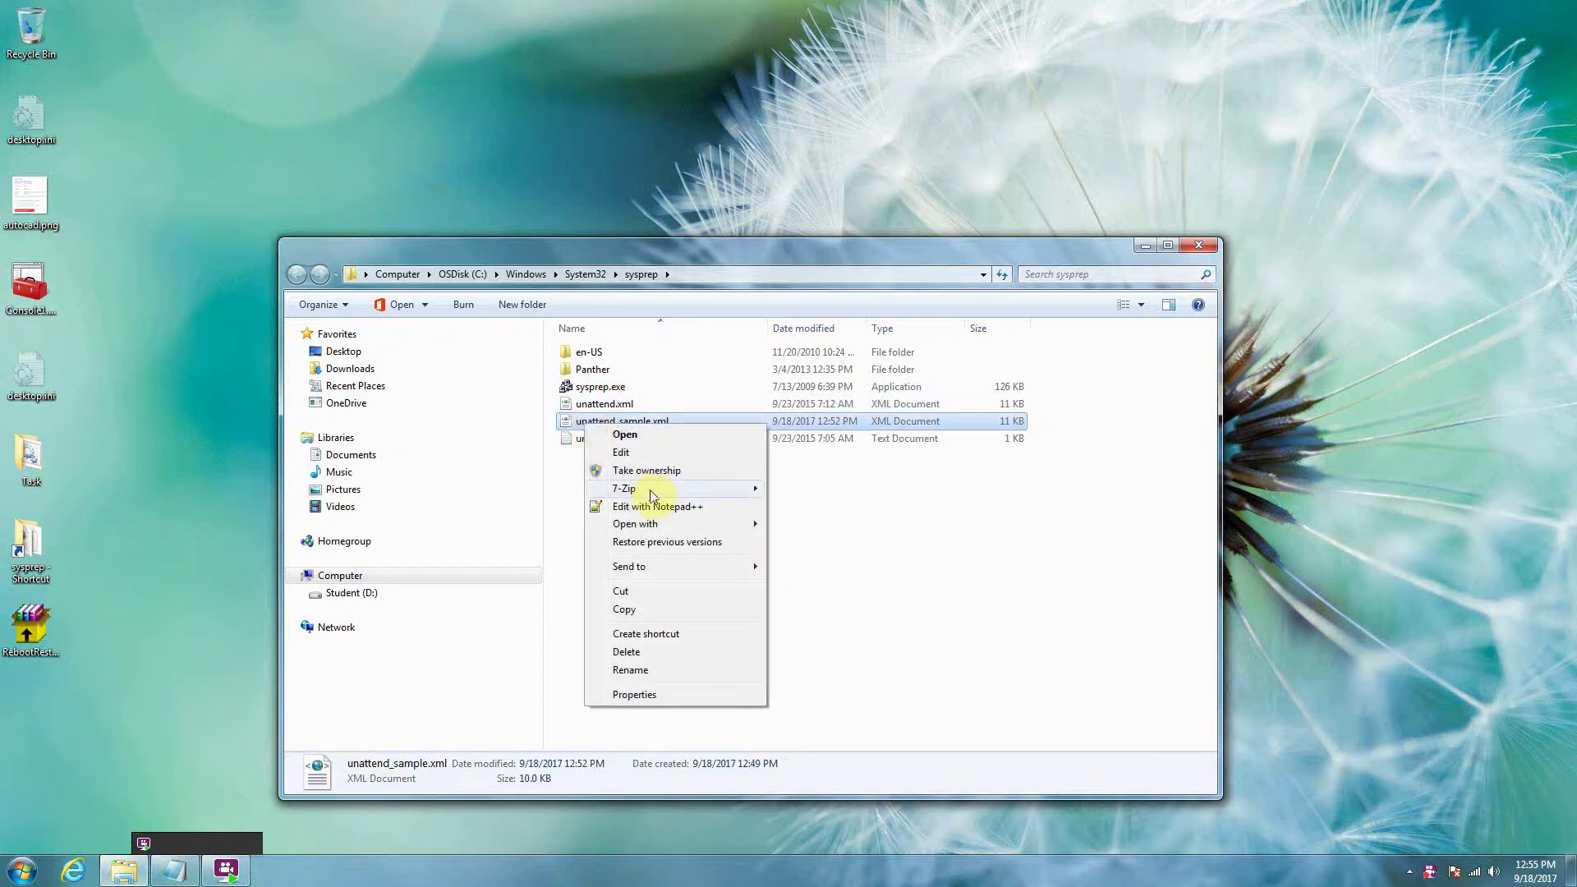
Open unattend_sample.xml in Notepad++ and highlight the XXXXX Organization placeholder on line 29
left_click(675, 506)
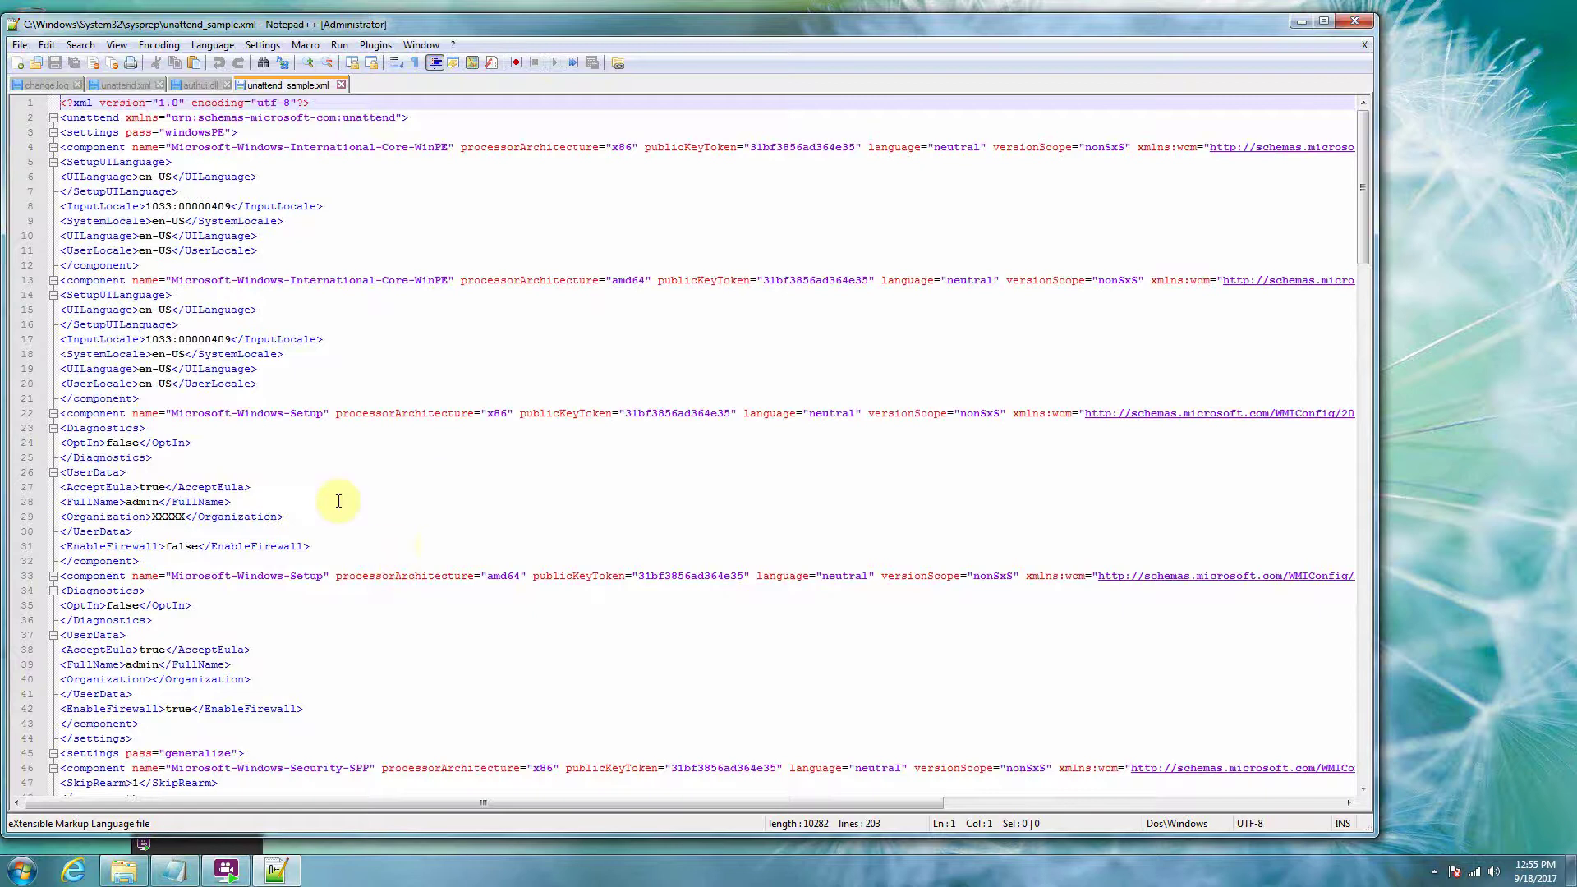
scroll(437, 549, "down", 1)
double_click(170, 473)
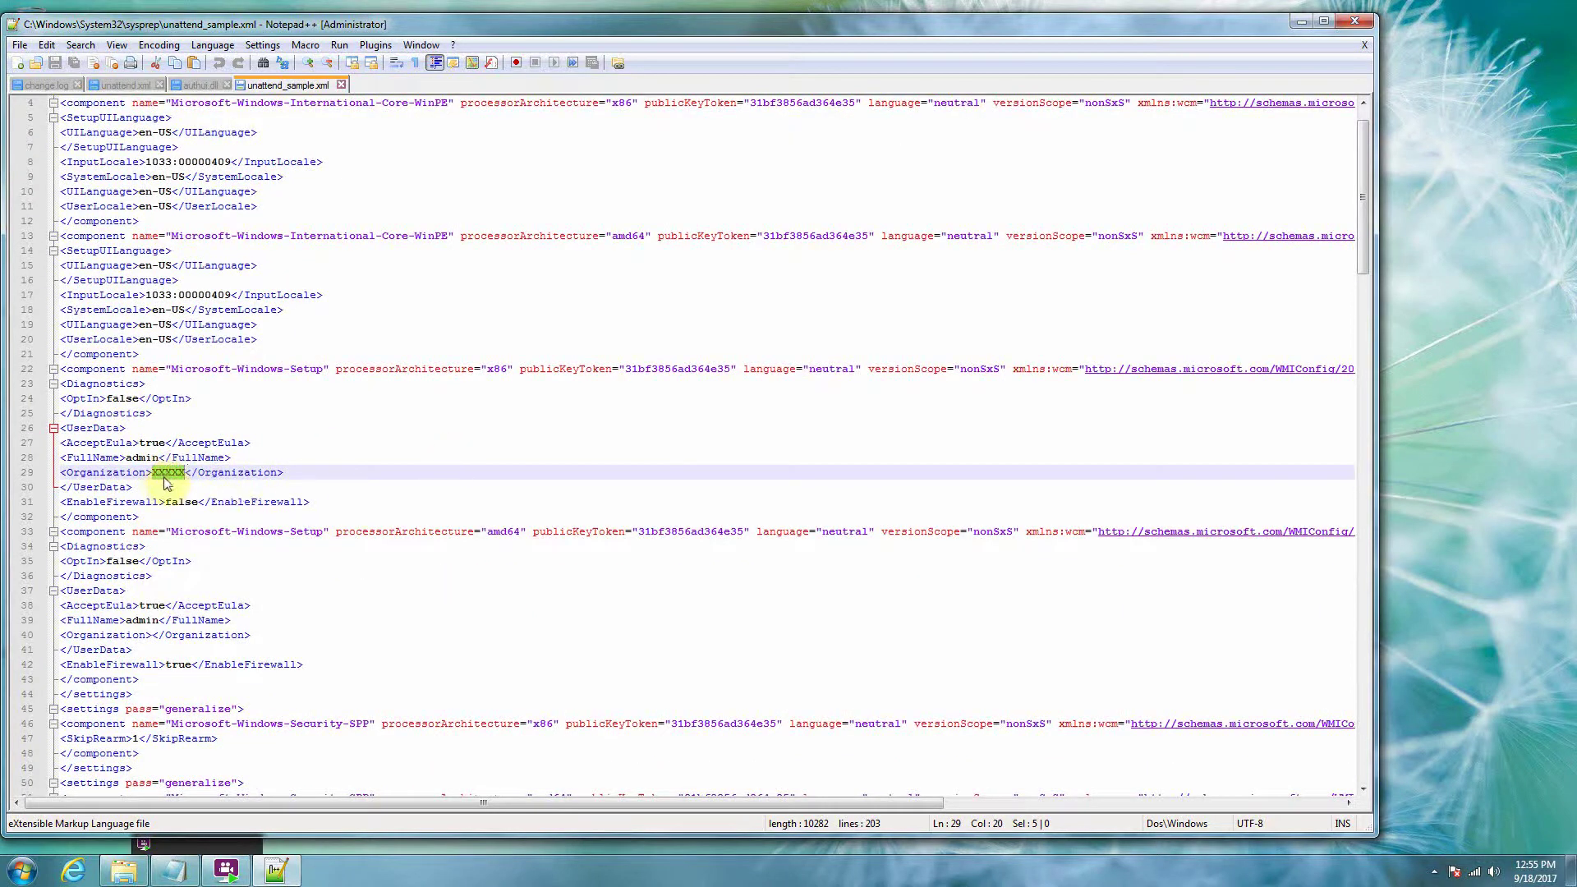
left_click(310, 474)
Select the whole UserData block, lines 26–30
scroll(310, 470, "down", 2)
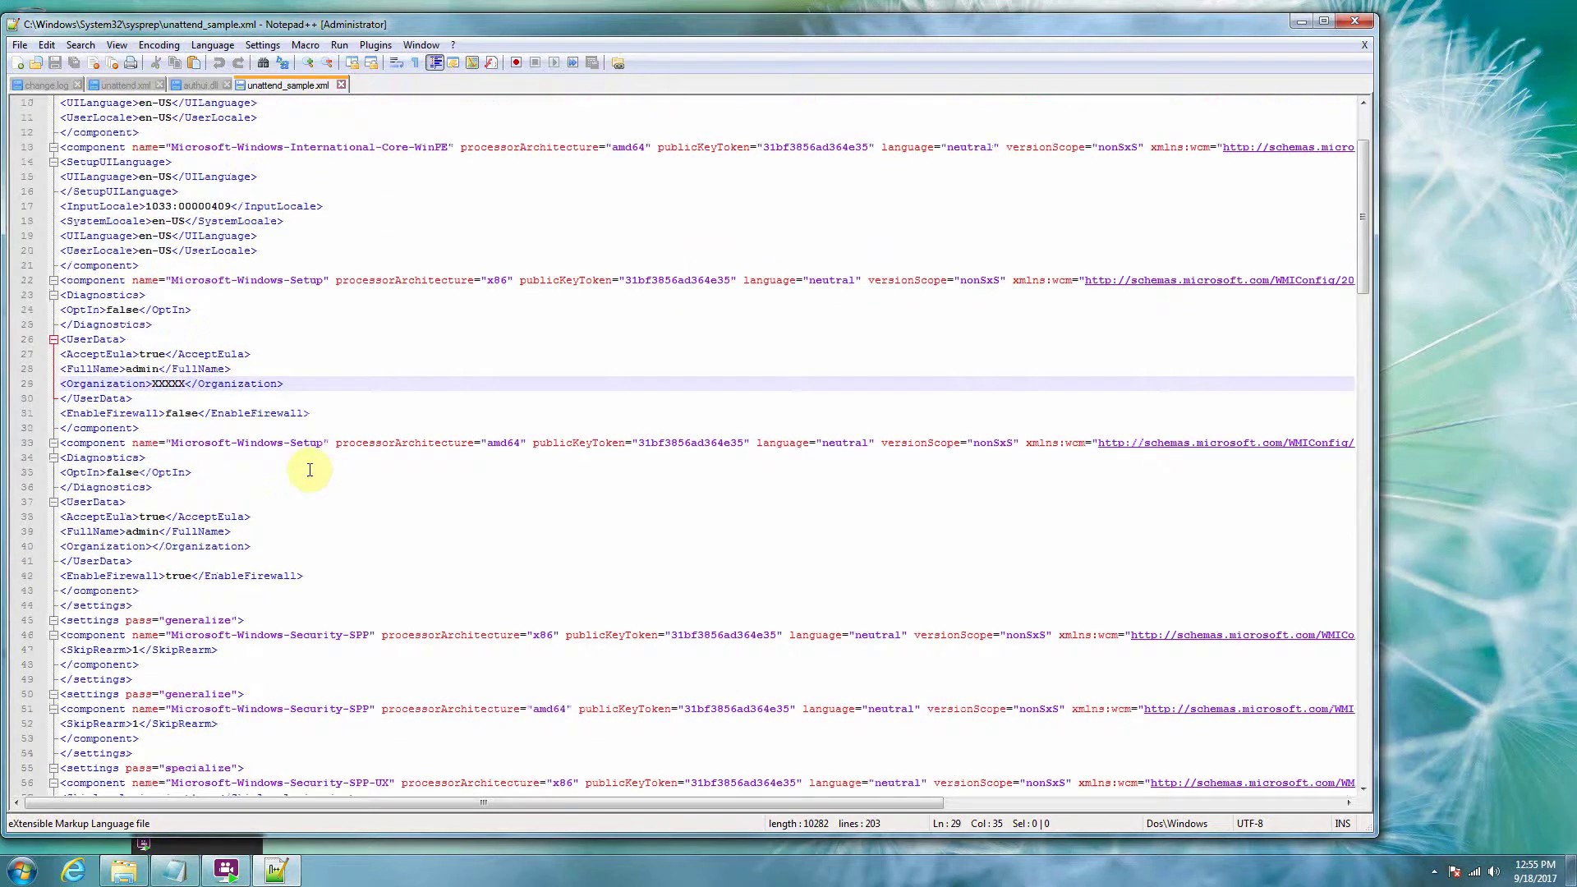
left_click(62, 339)
left_click_drag(62, 339, 146, 401)
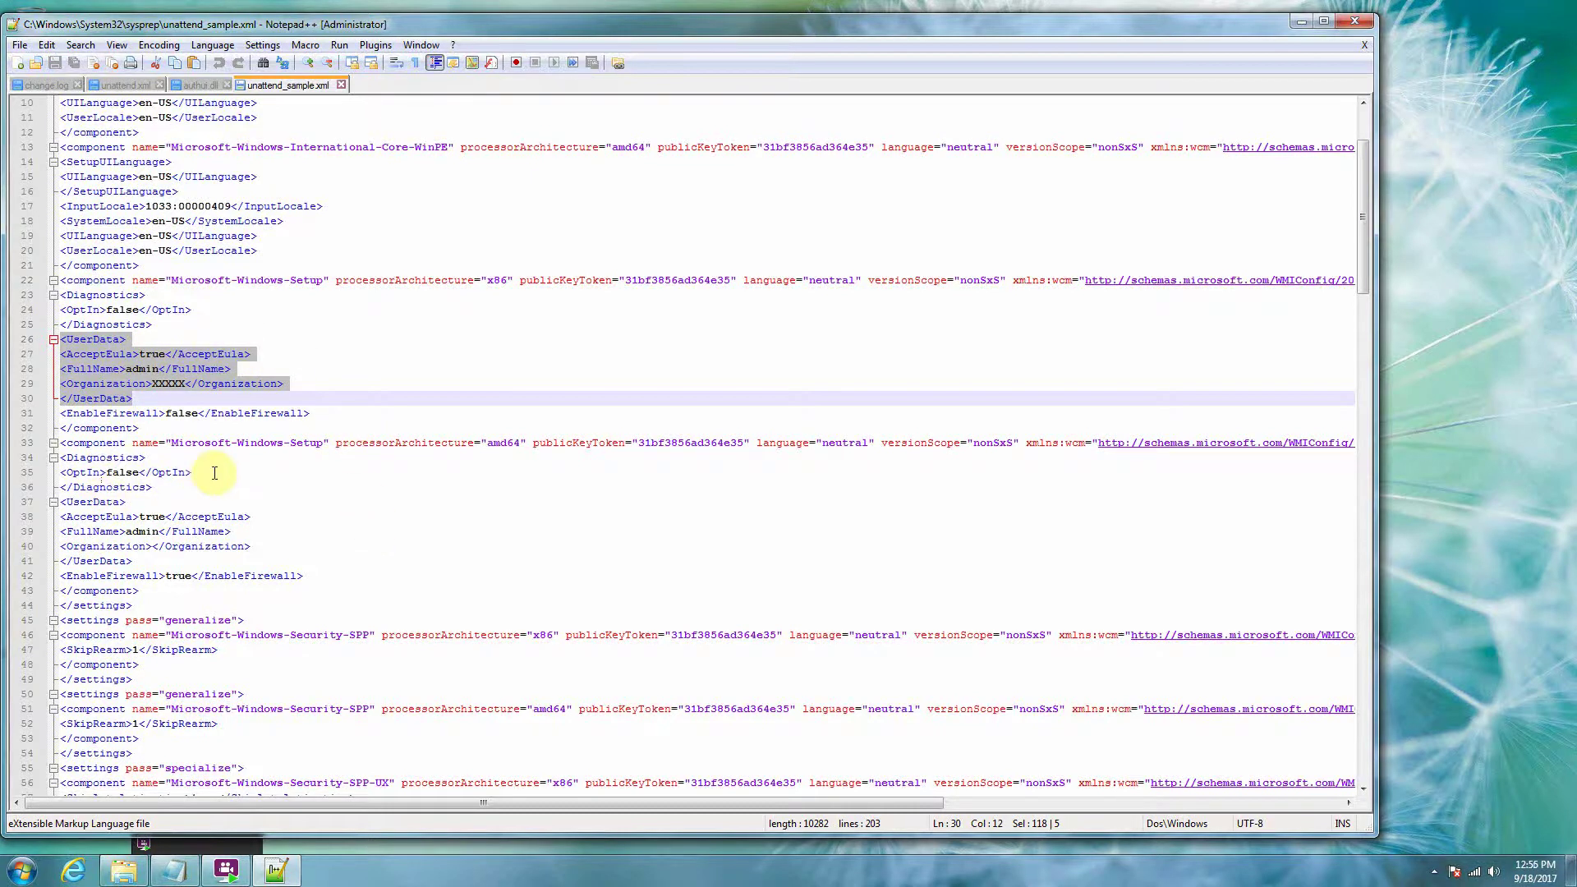
scroll(265, 474, "down", 1)
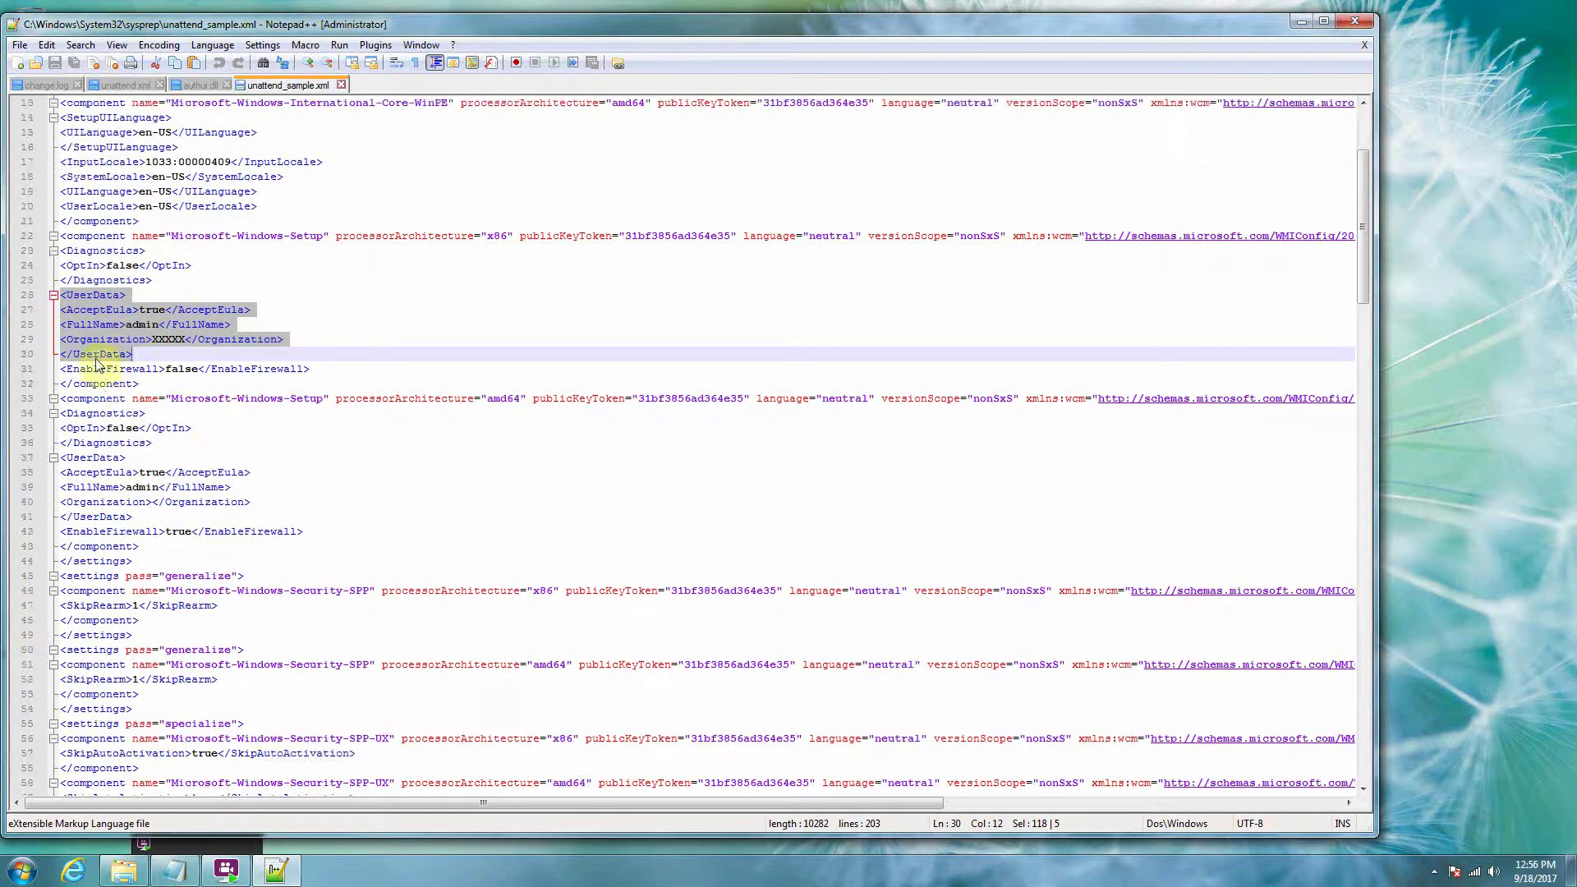
double_click(180, 369)
scroll(317, 452, "down", 4)
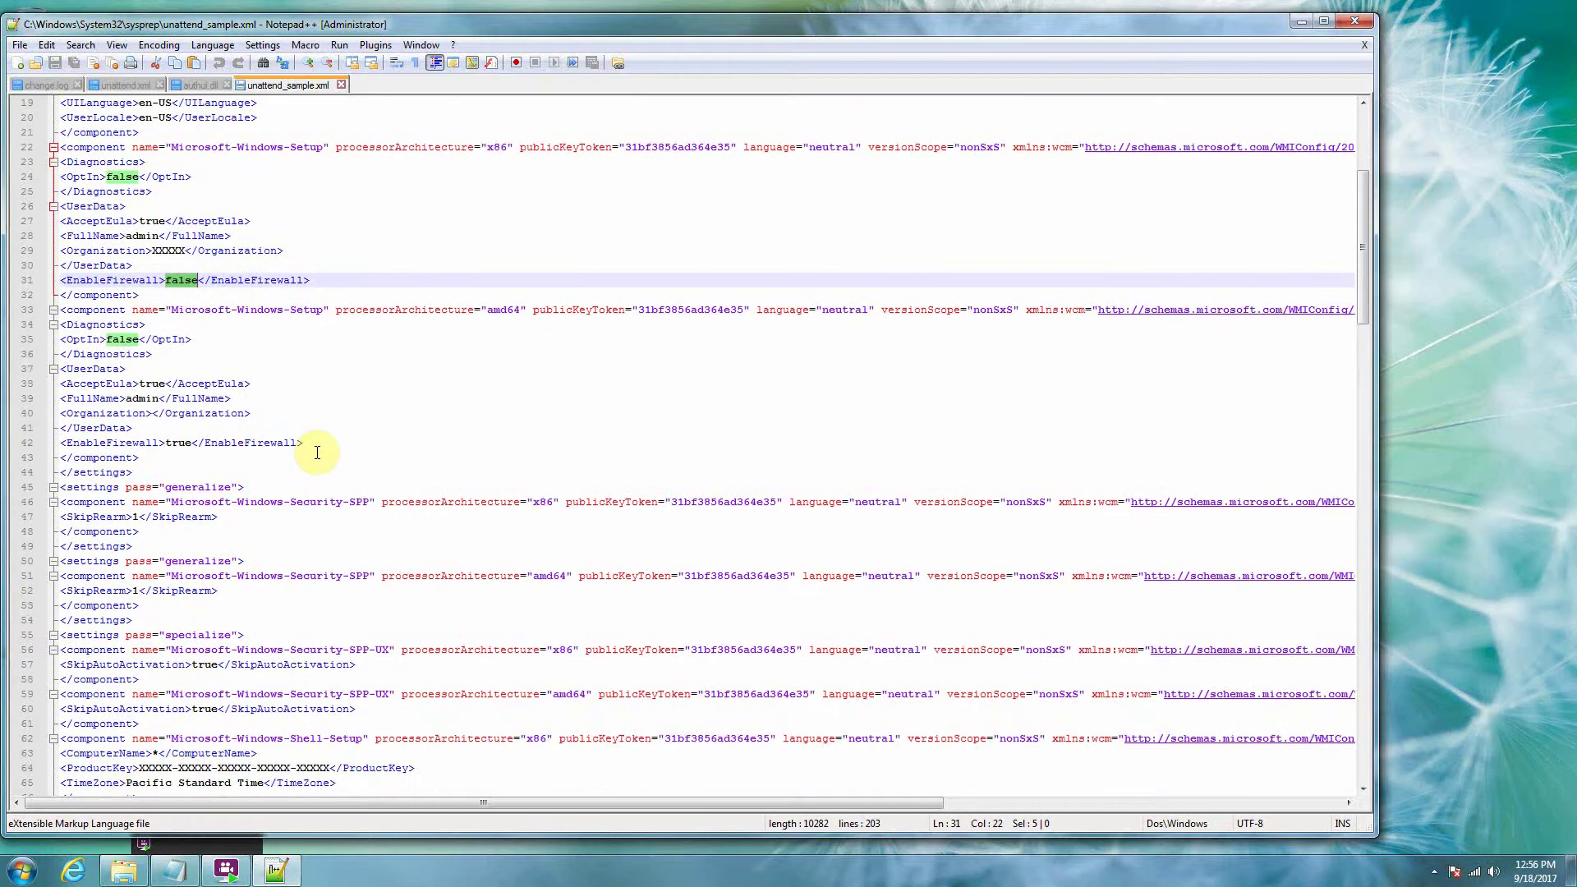
scroll(317, 452, "down", 2)
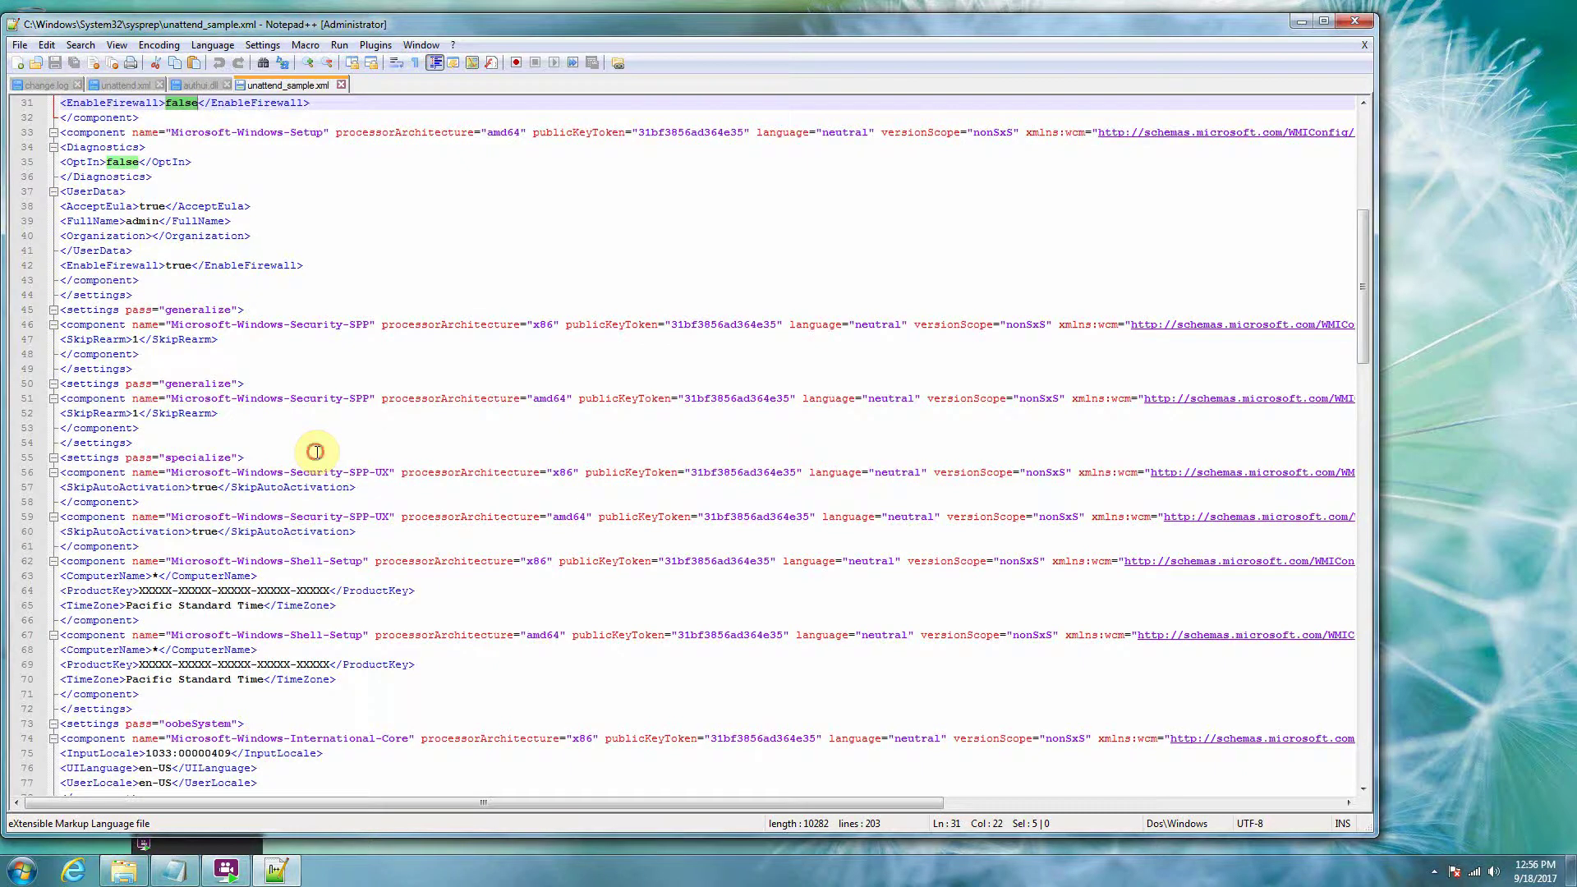
double_click(134, 339)
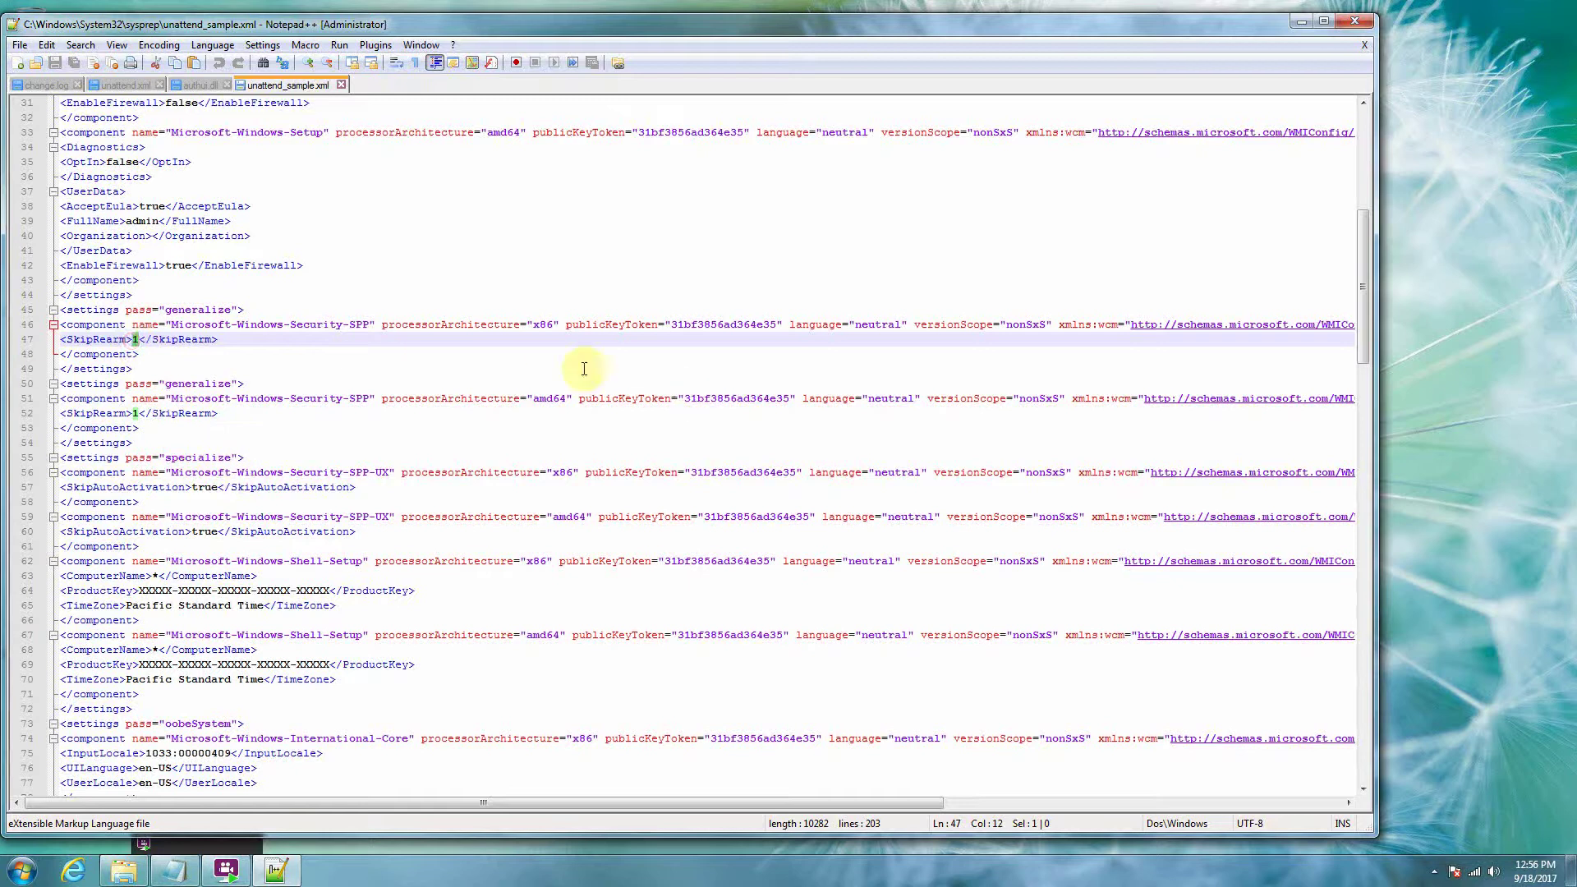
double_click(543, 325)
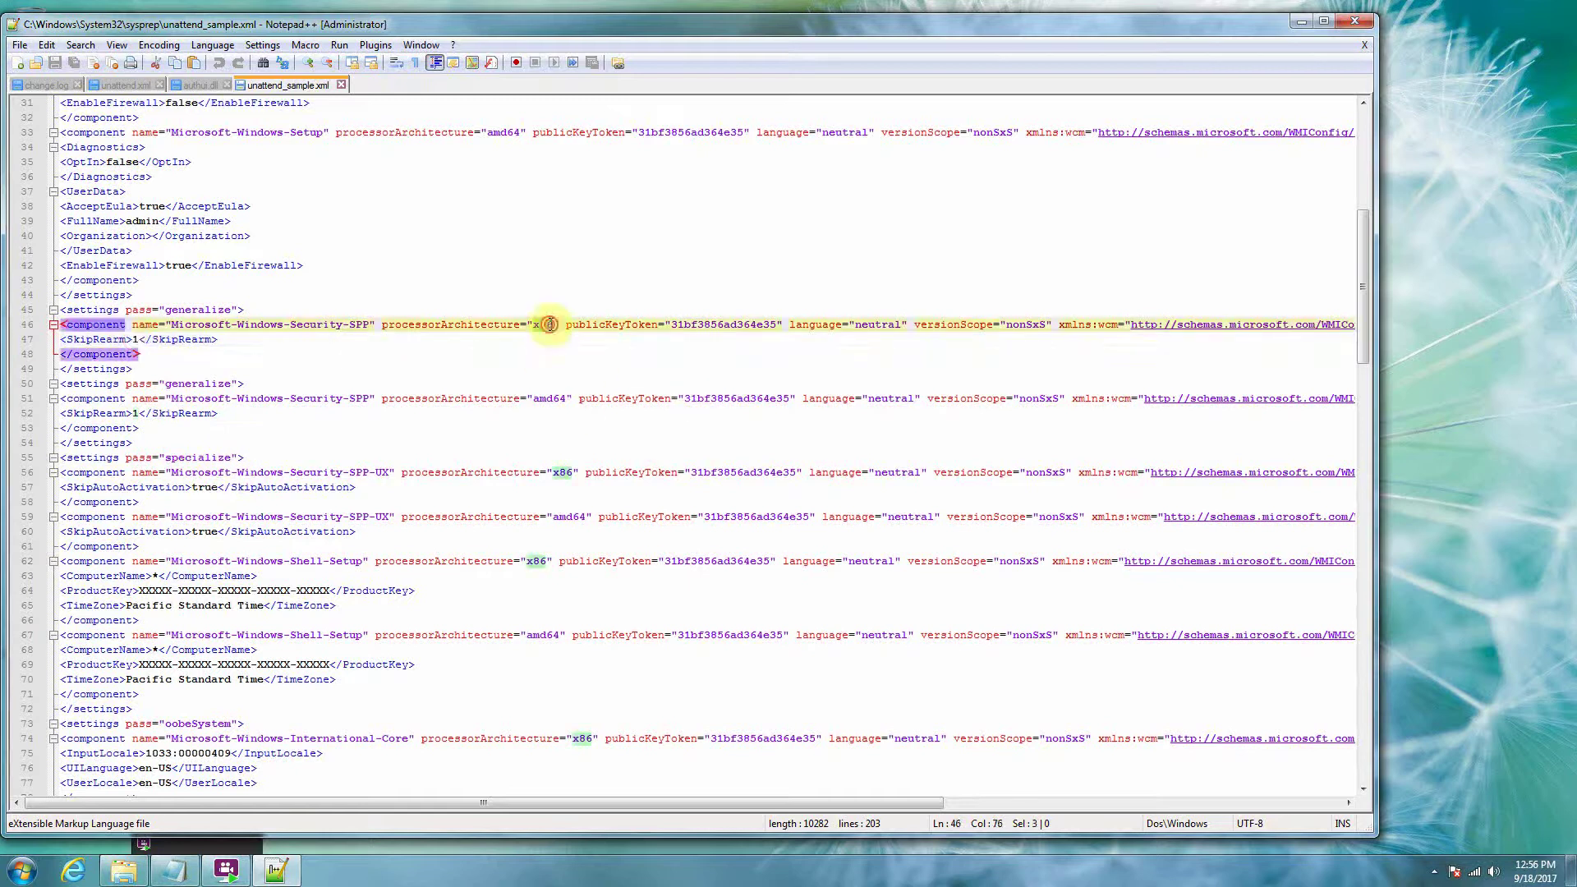
double_click(550, 400)
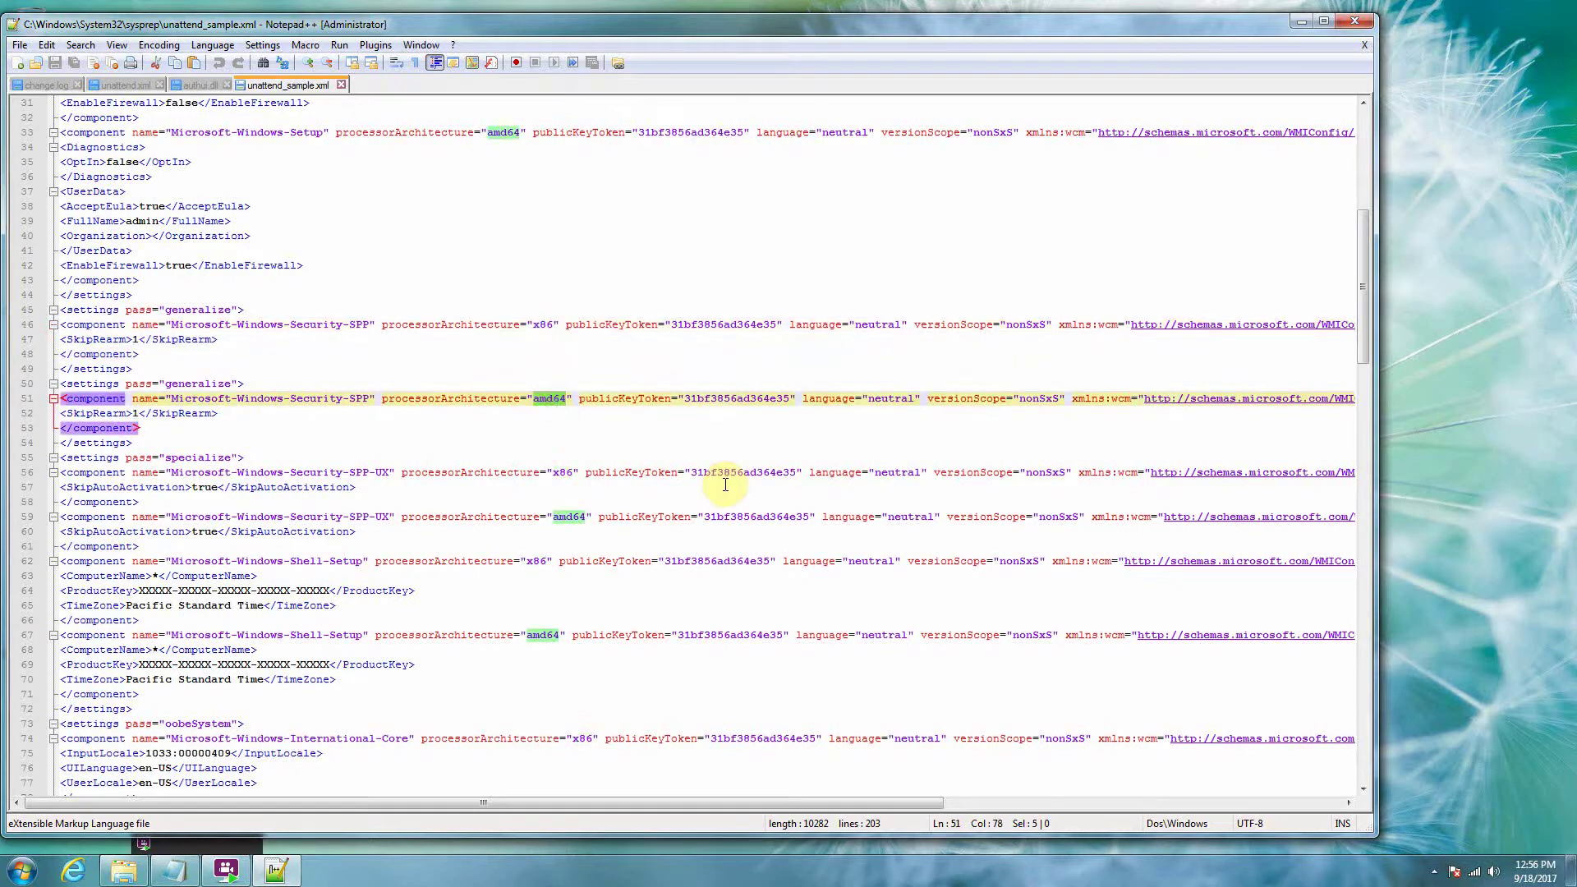
left_click(407, 451)
left_click(236, 416)
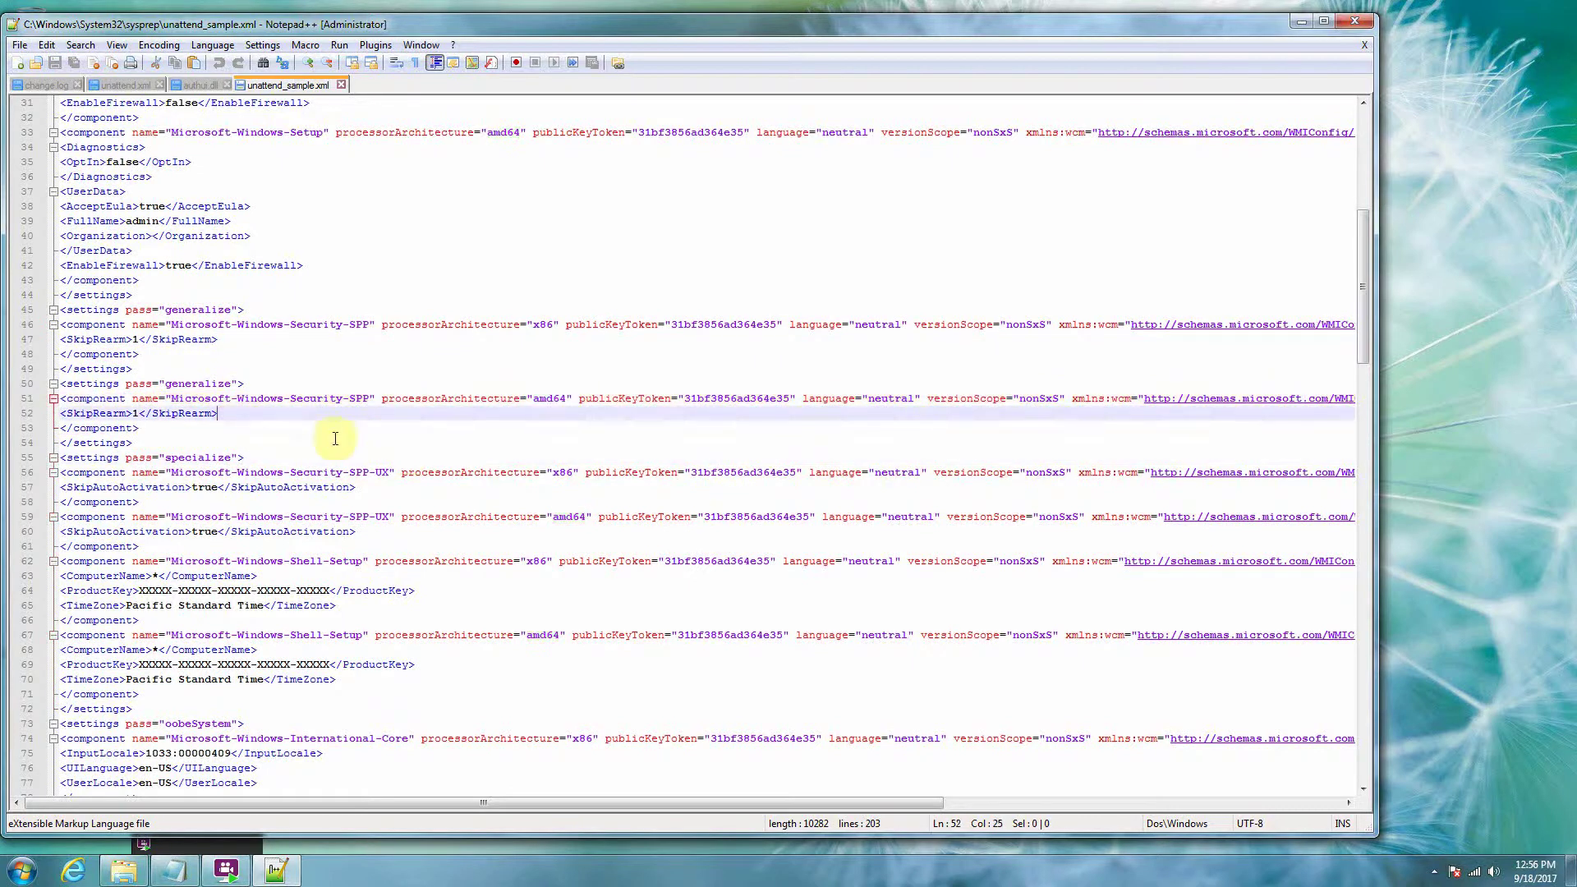
scroll(335, 439, "down", 4)
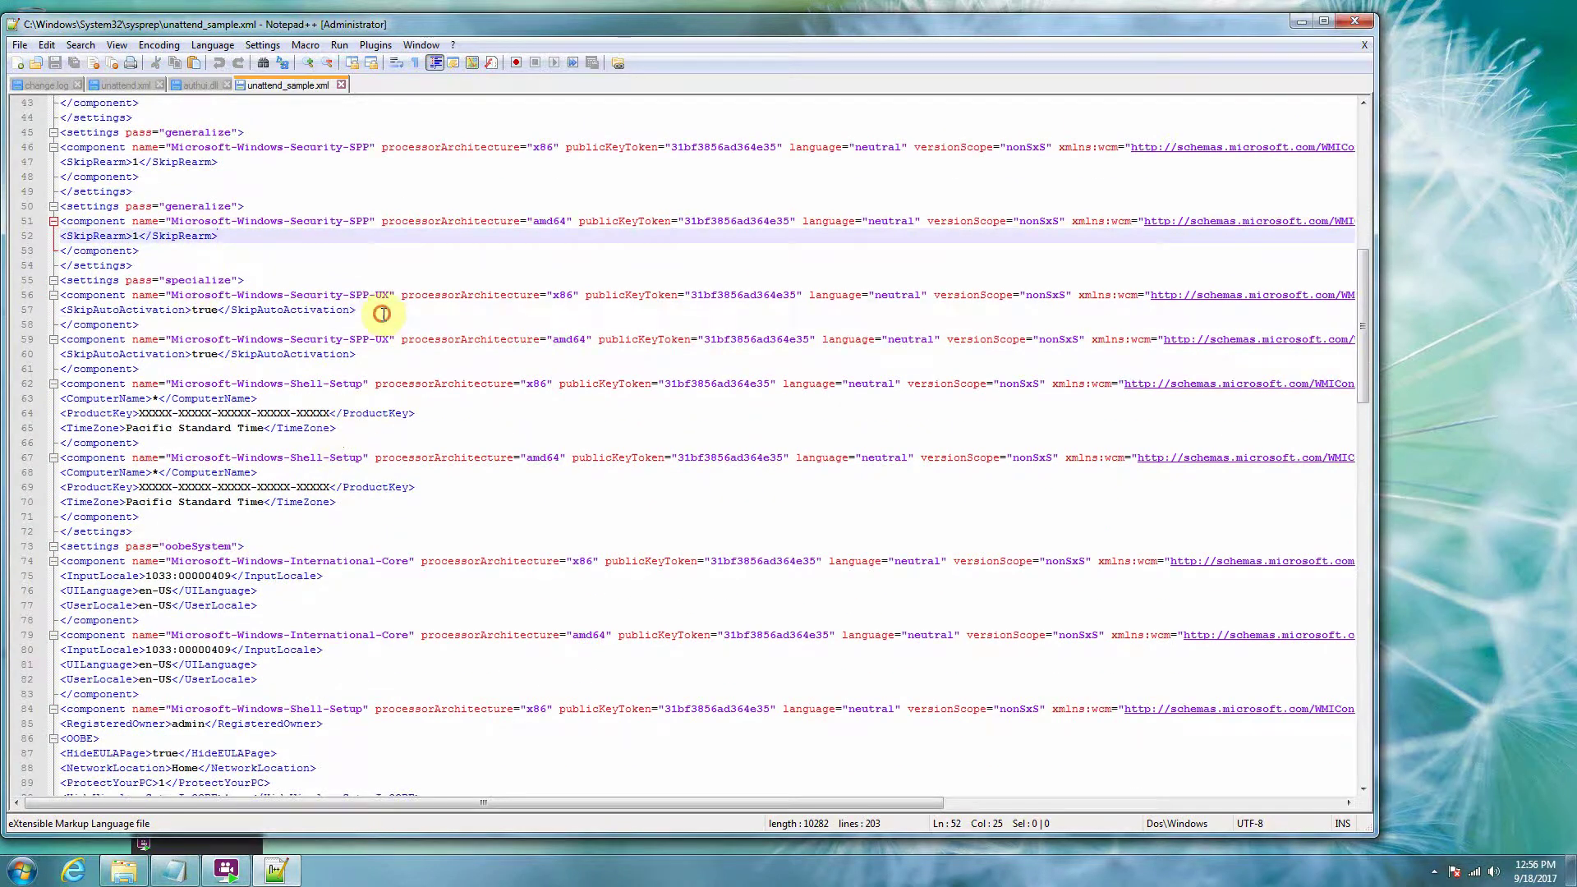
left_click_drag(382, 314, 73, 313)
left_click_drag(382, 355, 73, 354)
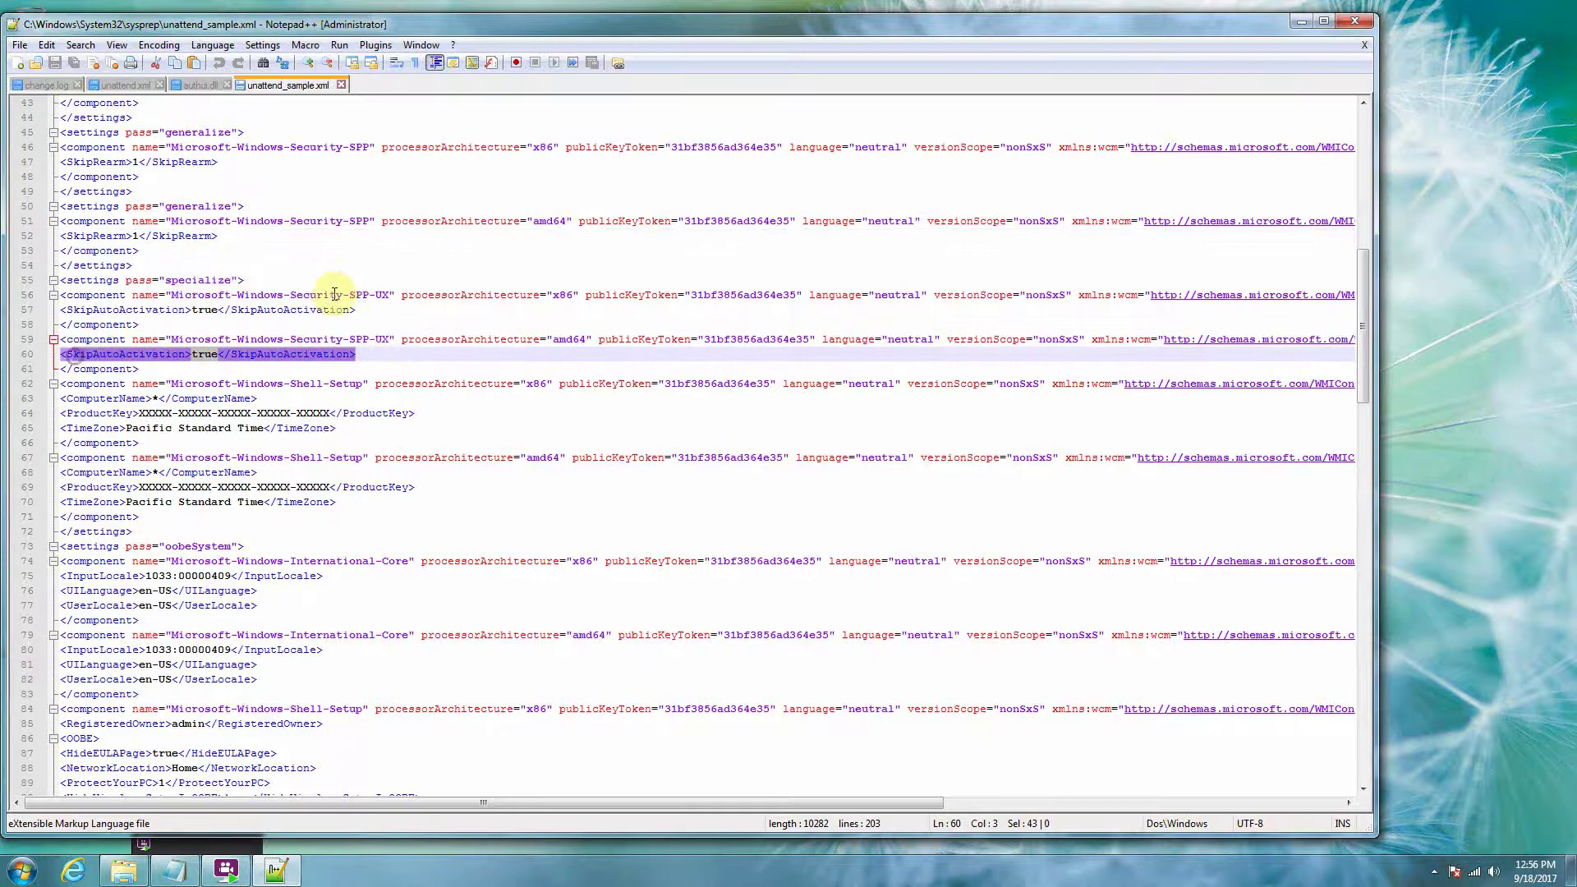
left_click(345, 265)
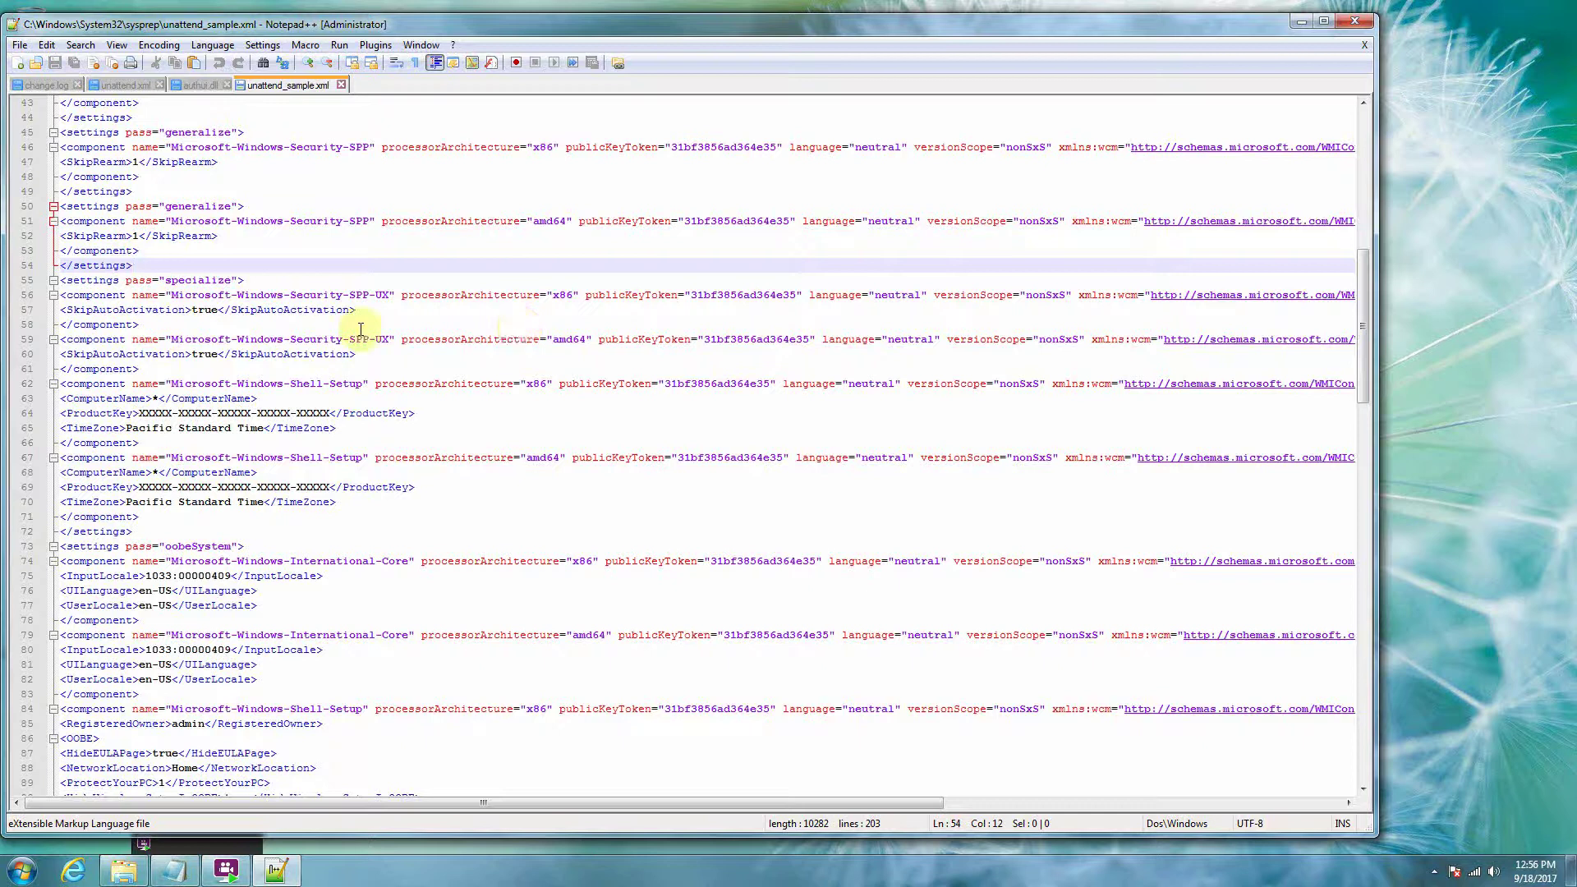
left_click(657, 428)
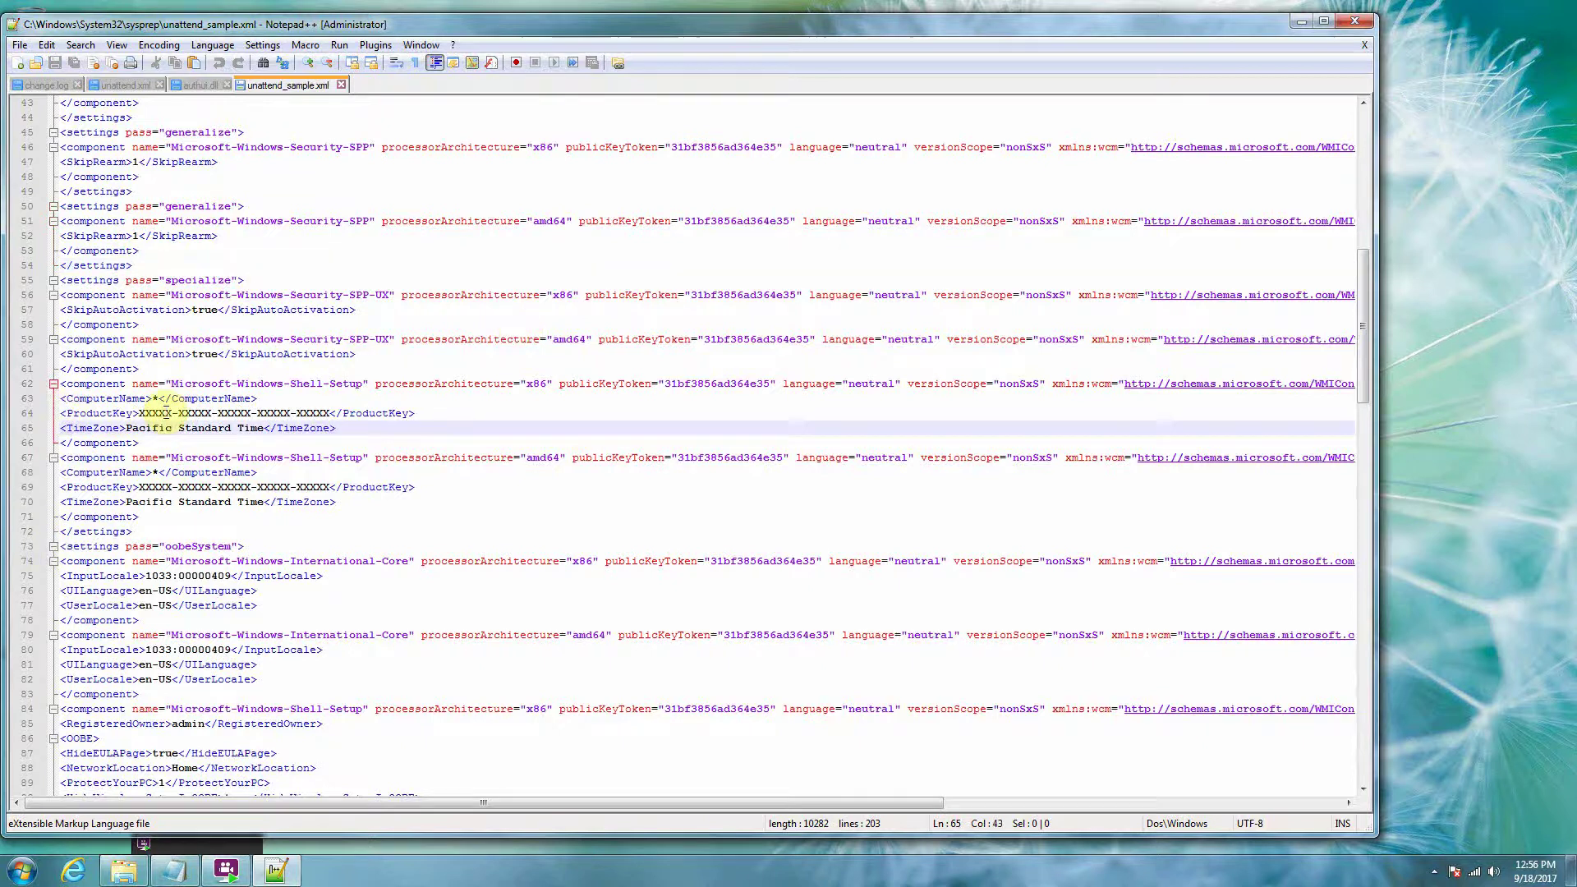
left_click_drag(331, 413, 140, 413)
scroll(427, 558, "down", 2)
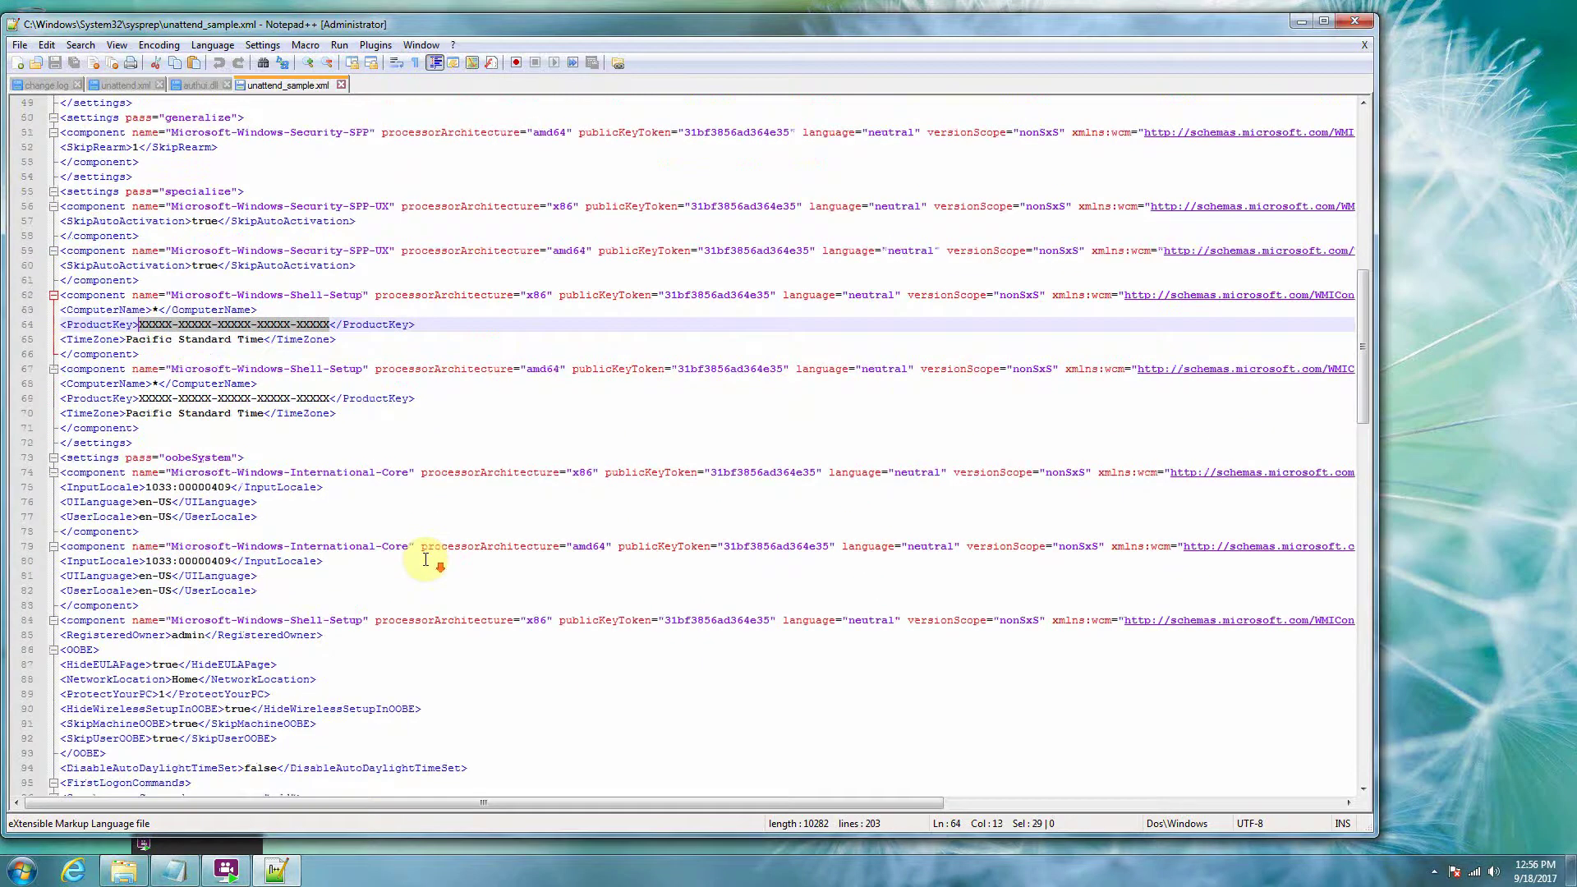
left_click(447, 443)
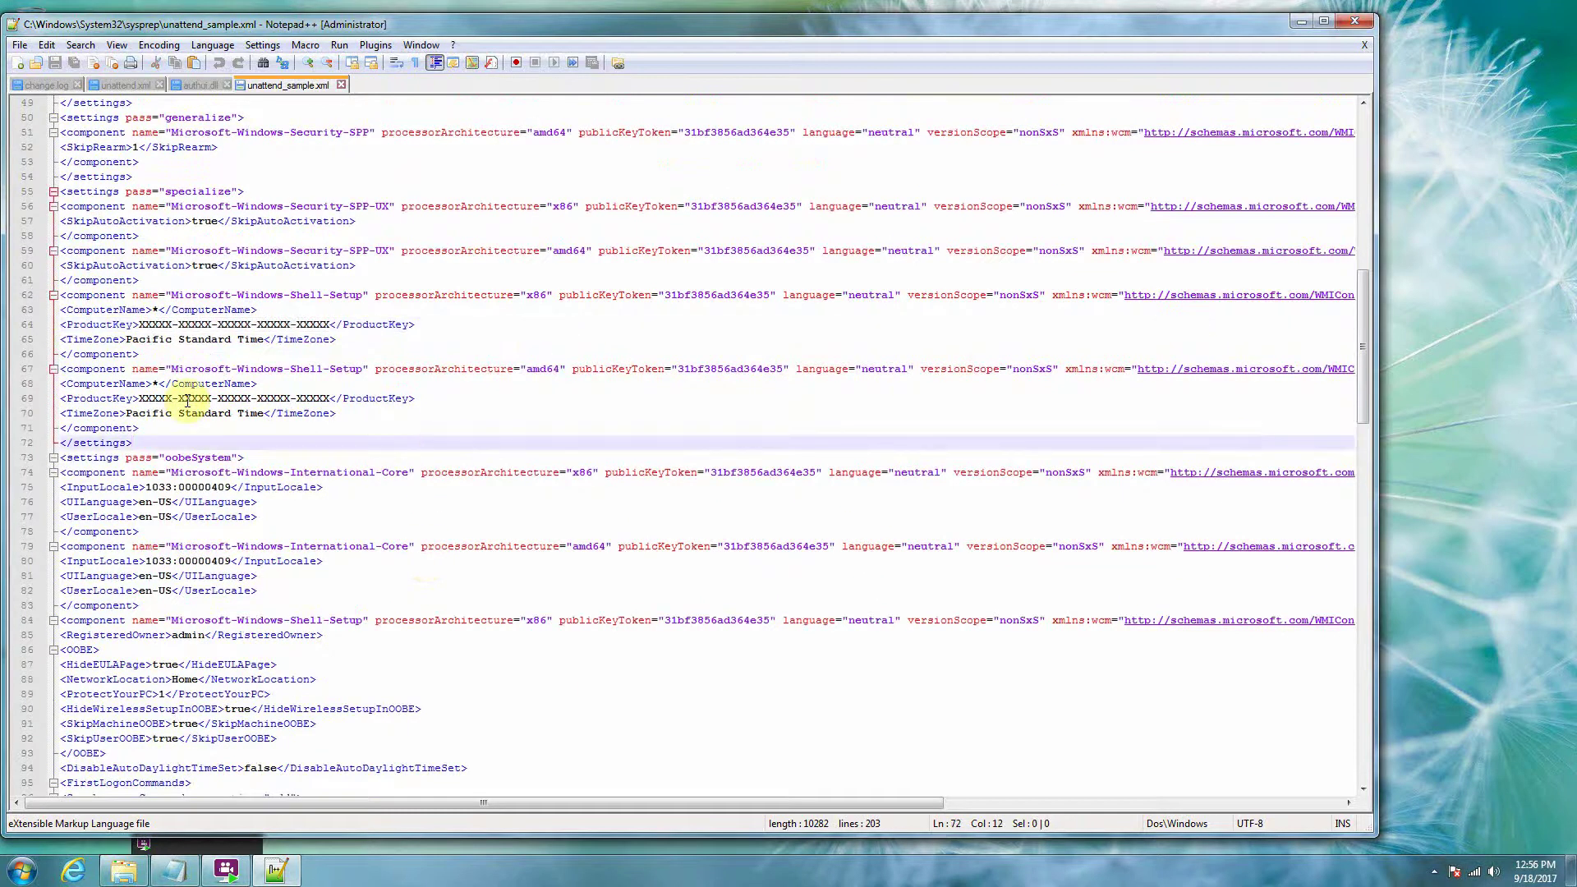
left_click_drag(160, 310, 151, 307)
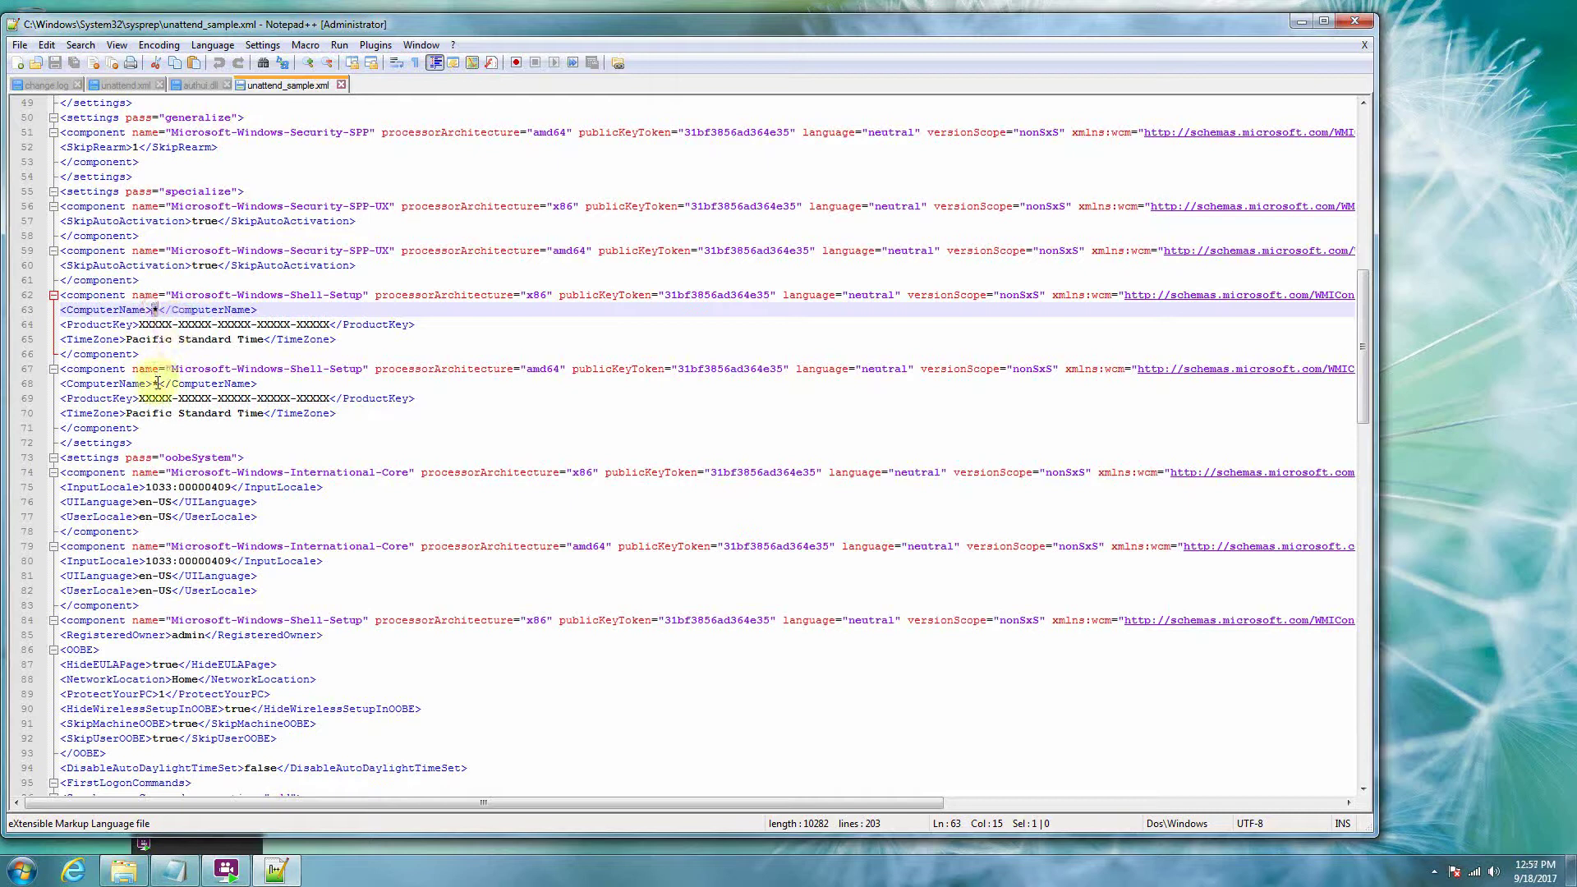
left_click_drag(159, 384, 151, 383)
left_click_drag(149, 310, 157, 310)
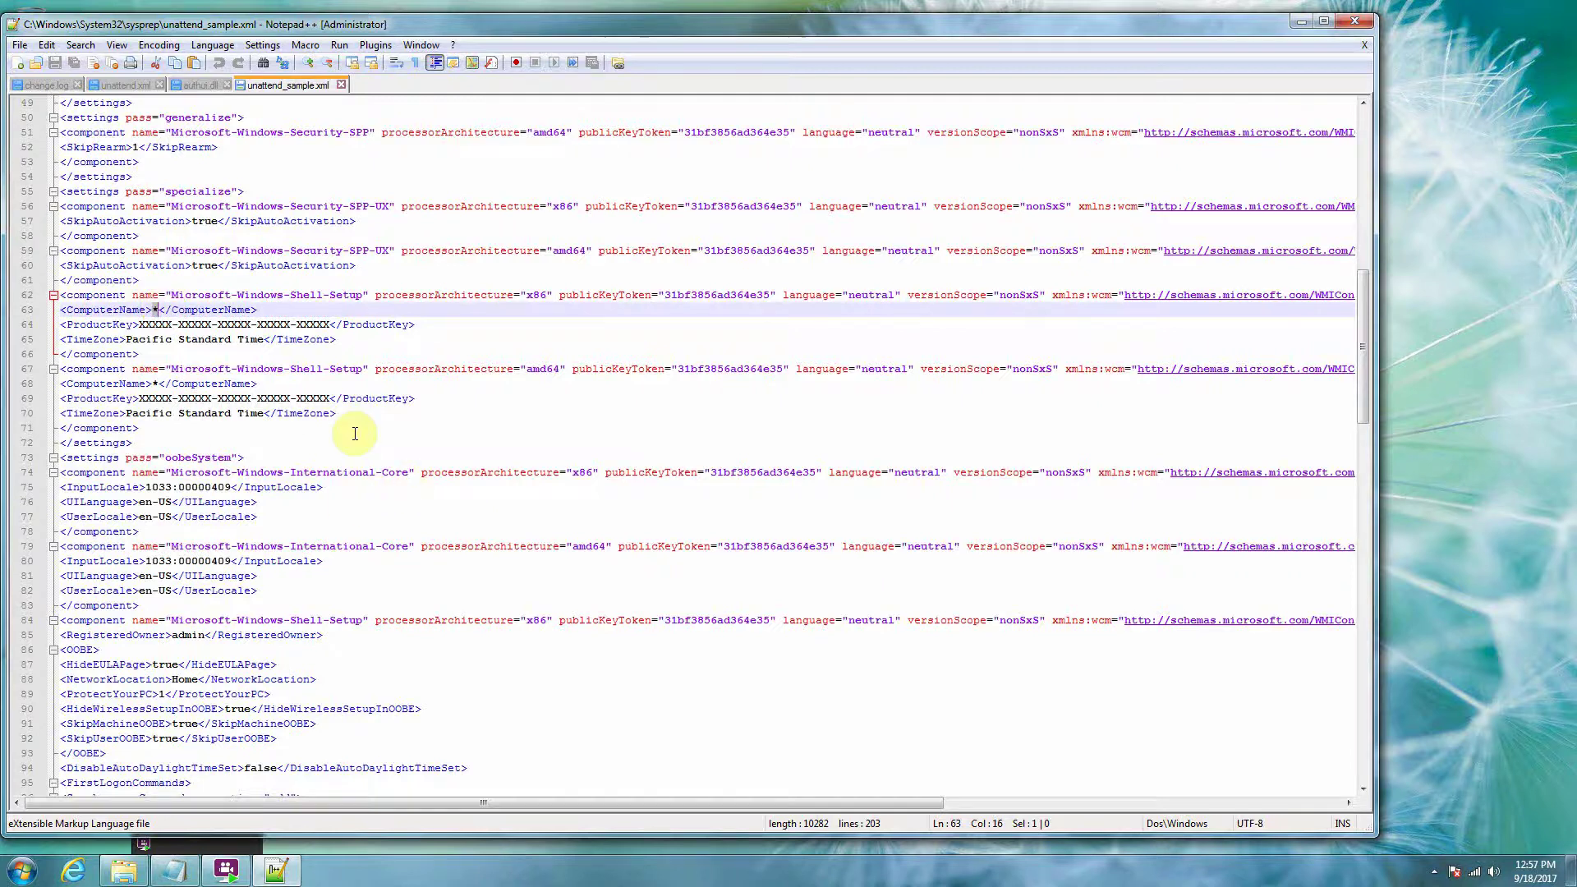
Highlight the six OOBE settings, HideEULAPage through SkipUserOOBE
scroll(411, 530, "down", 1)
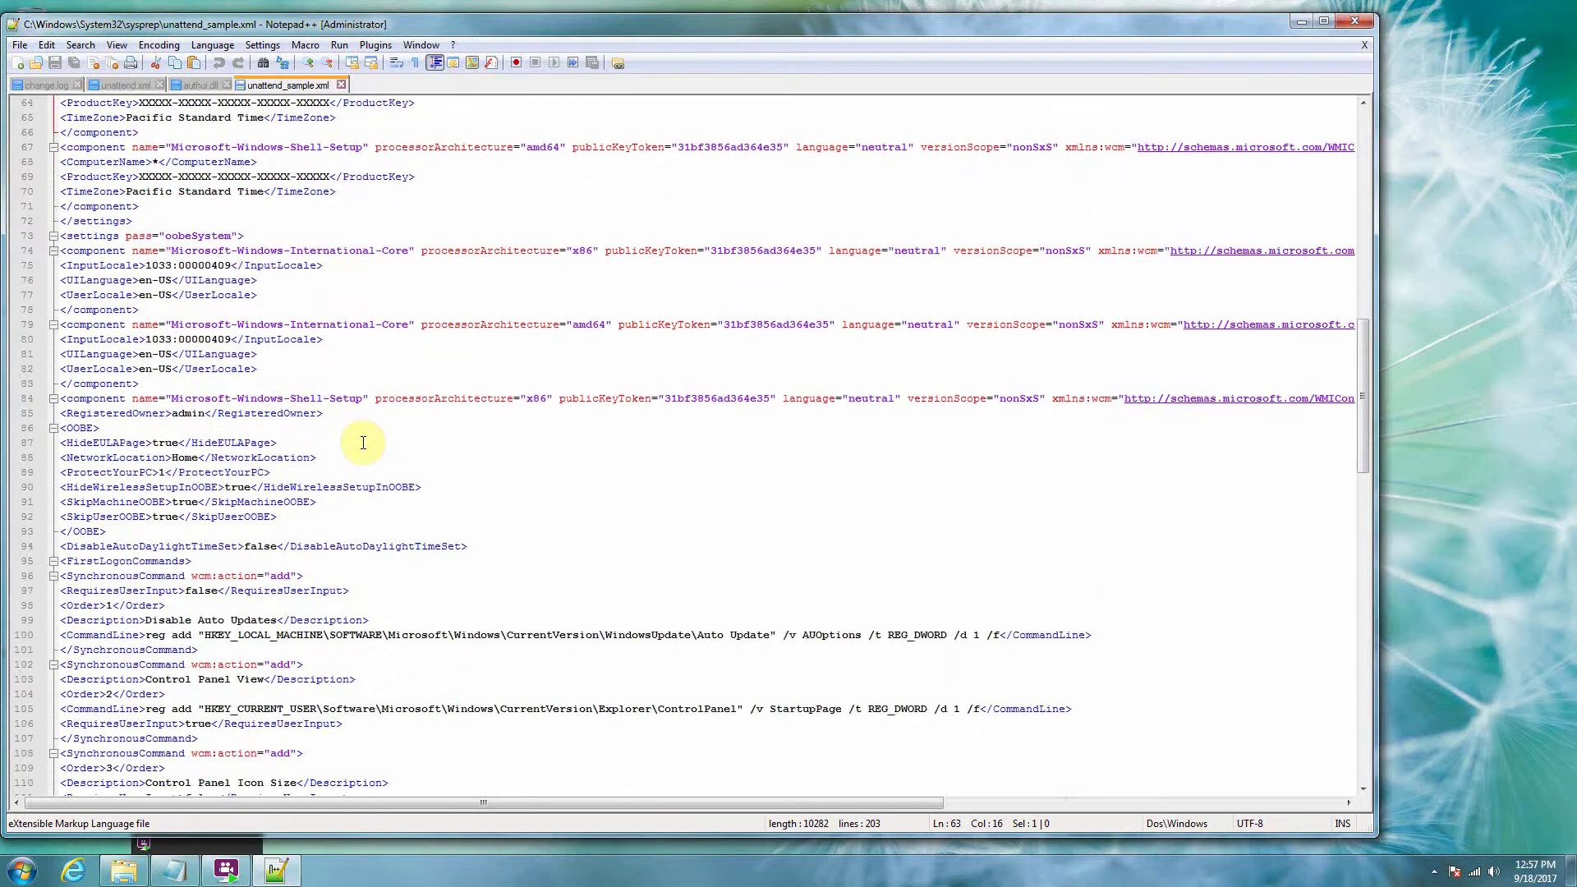
scroll(363, 443, "down", 2)
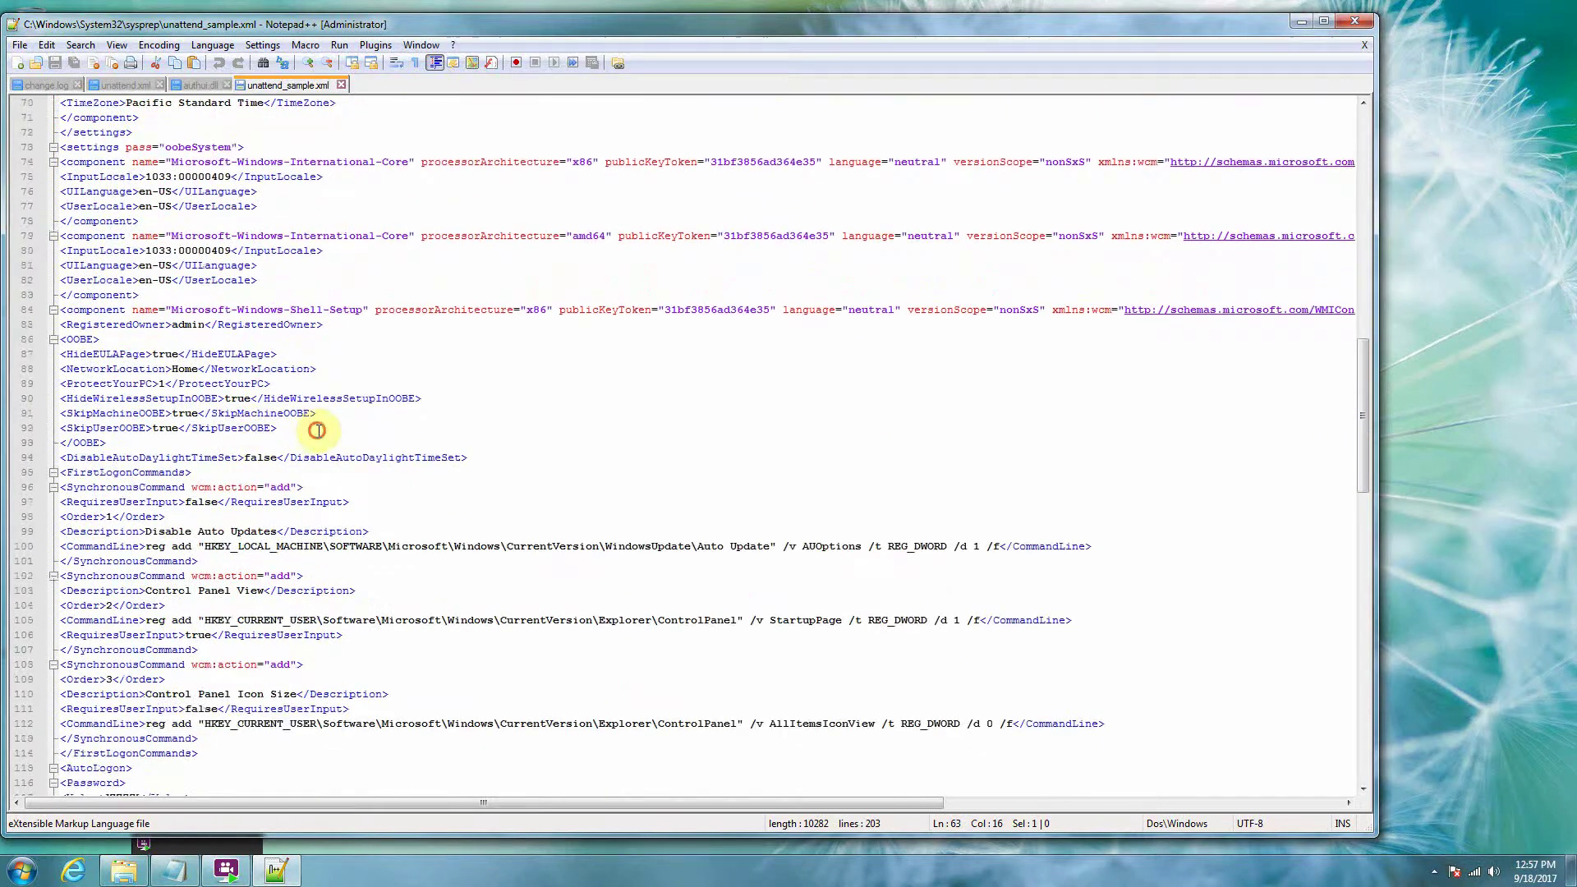
left_click_drag(320, 429, 67, 355)
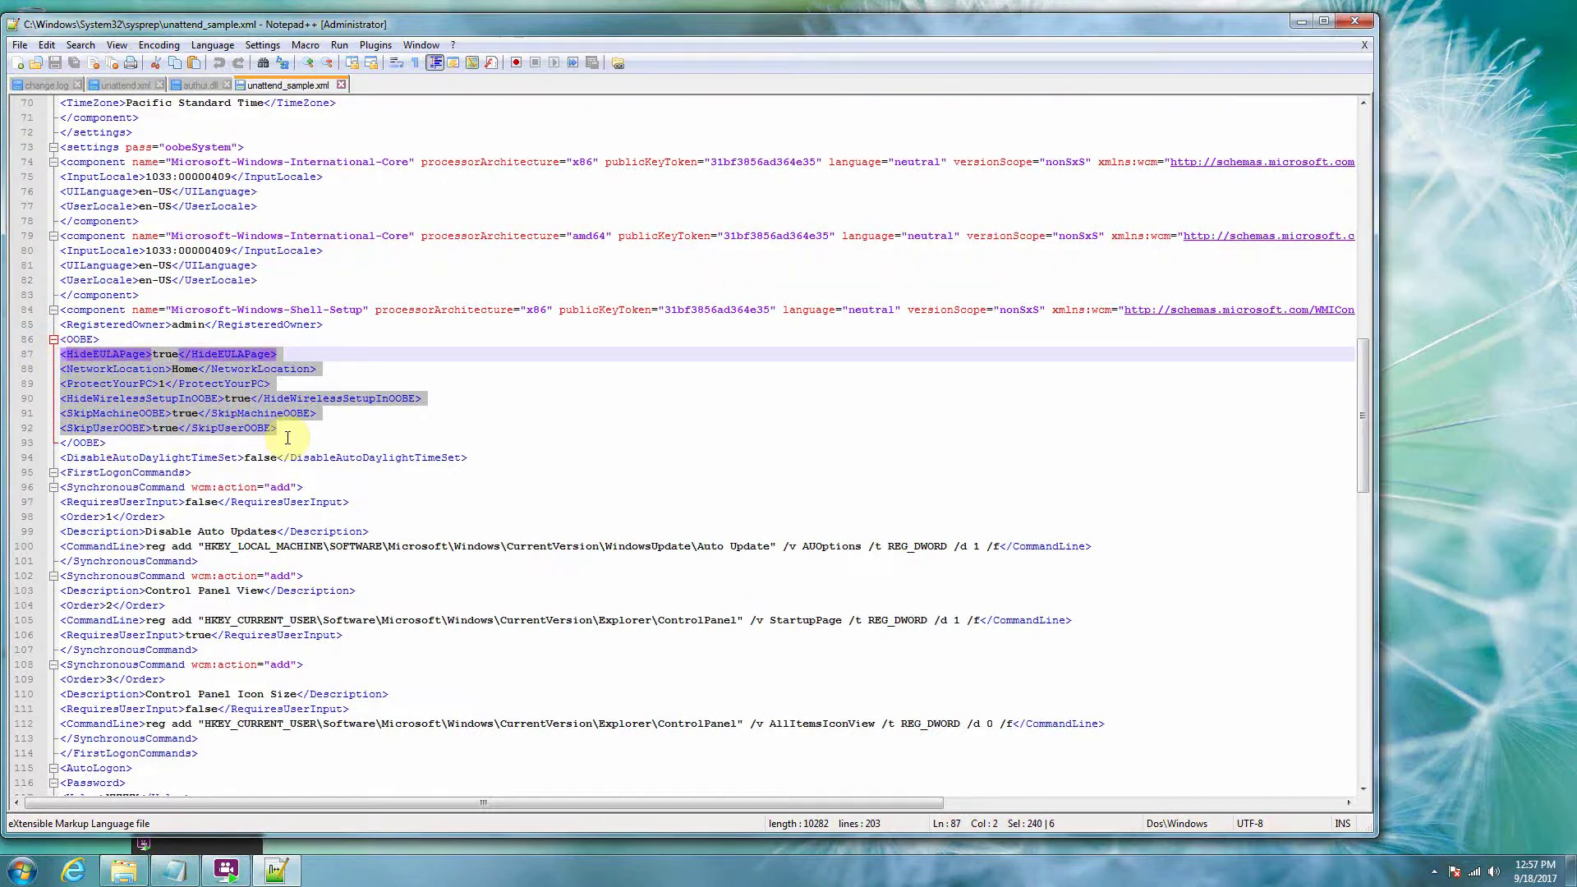
left_click(325, 438)
left_click_drag(289, 433, 53, 351)
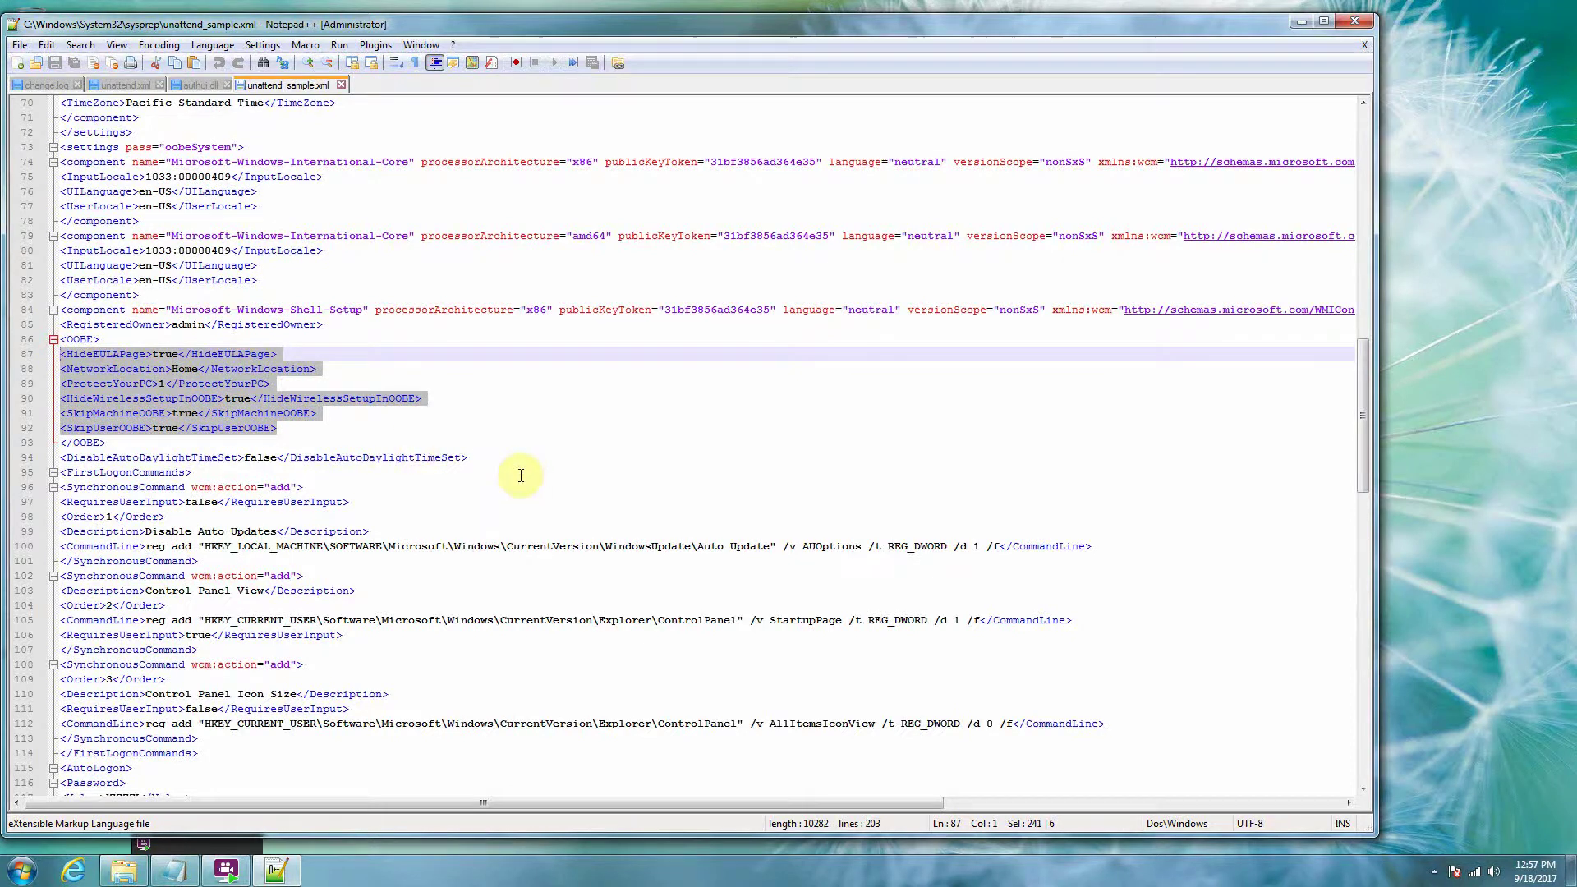
Point out the StartupPage registry command and the third first-logon command
scroll(493, 465, "down", 2)
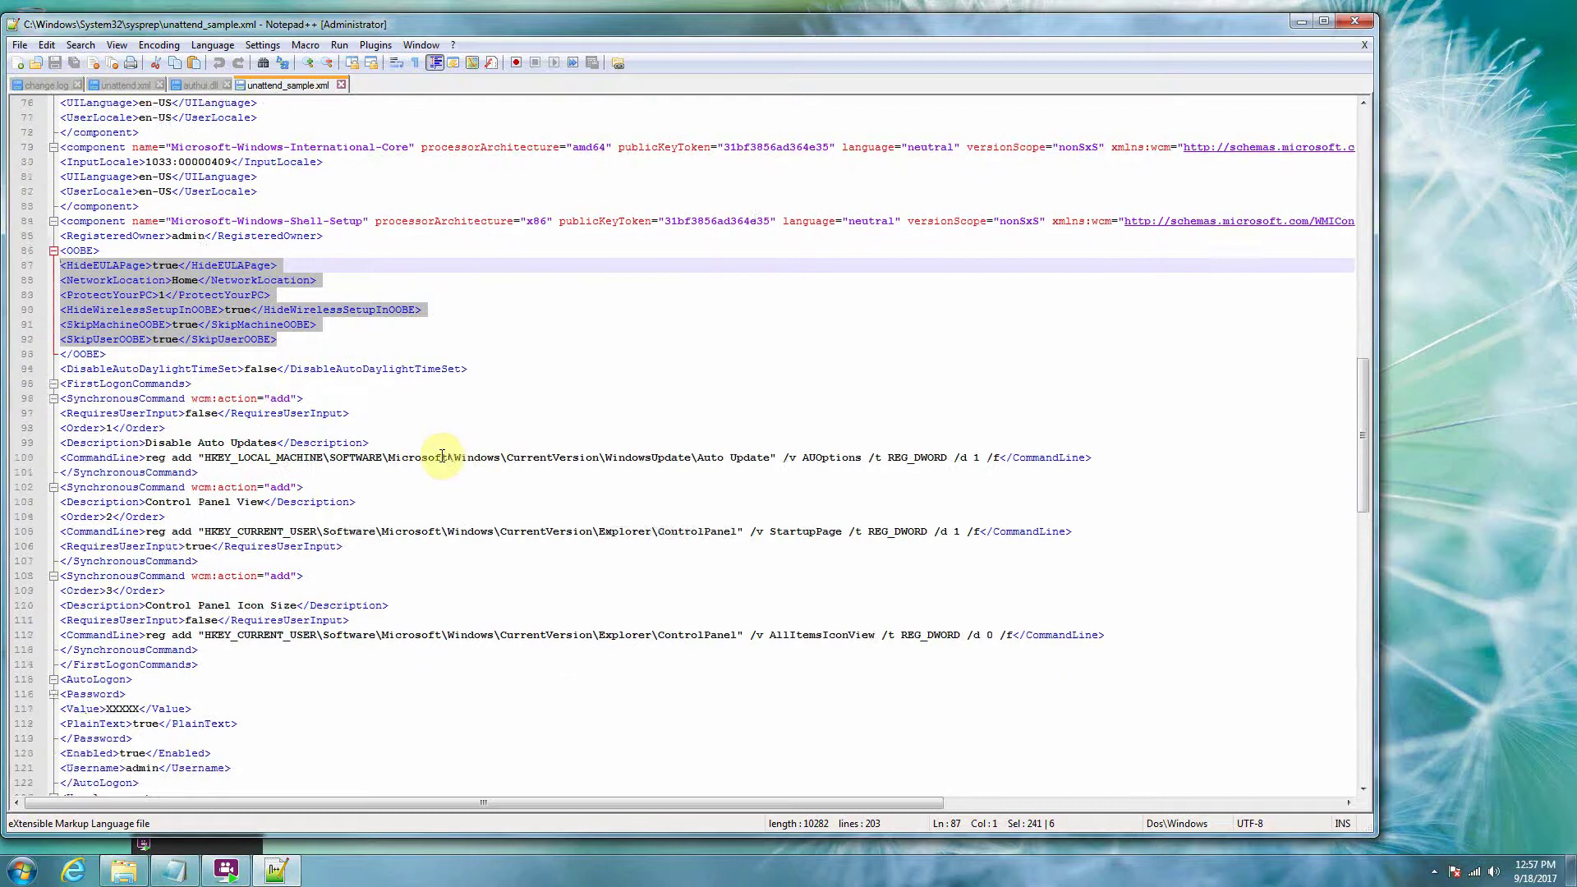
scroll(442, 457, "down", 3)
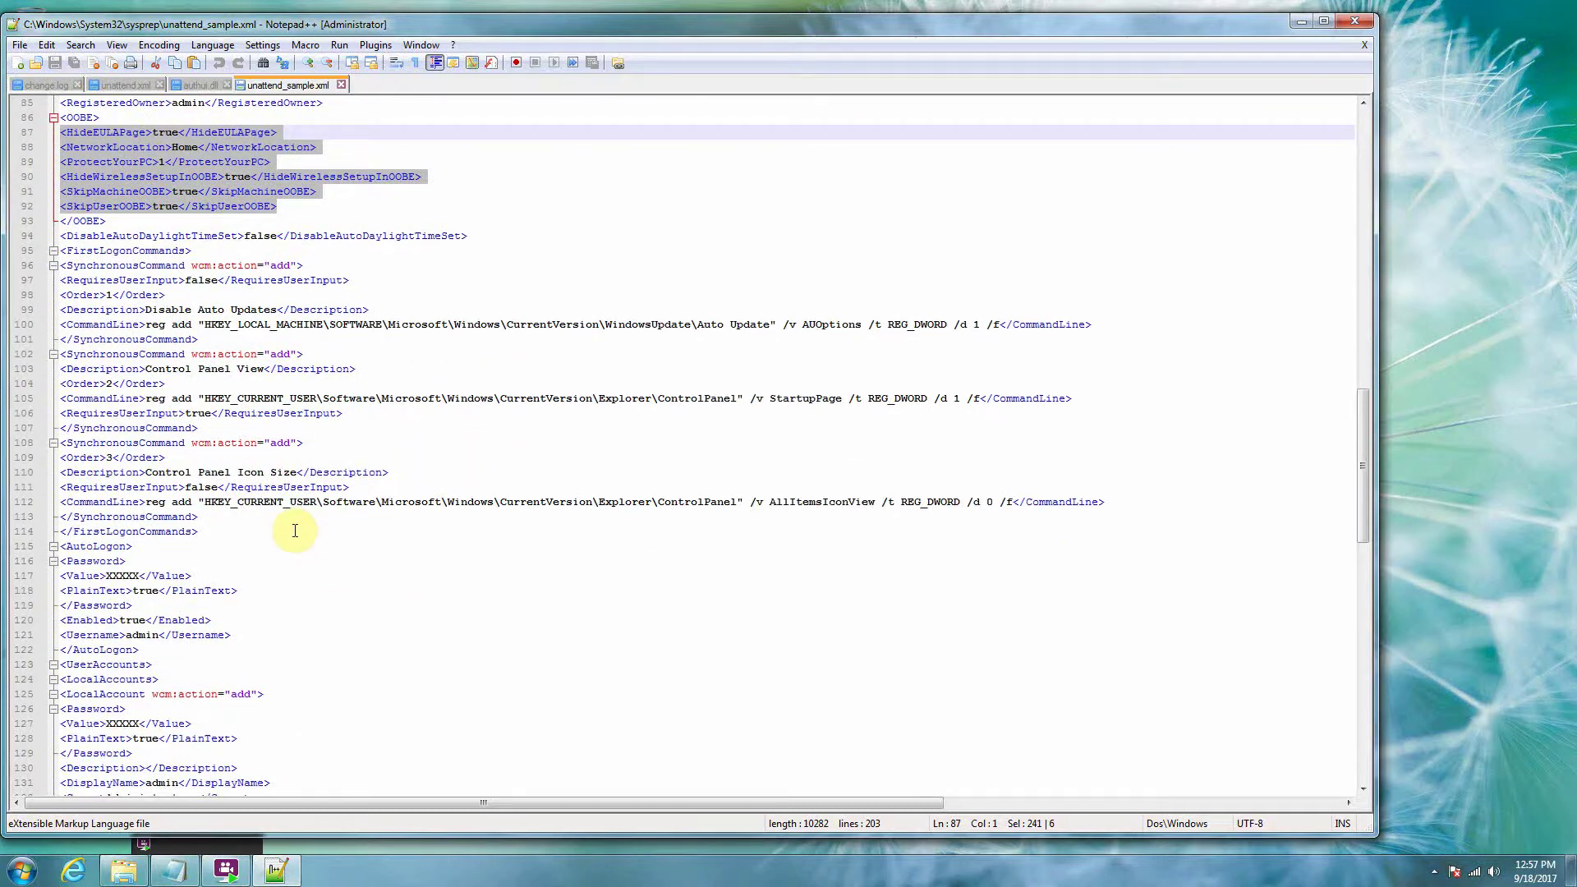
left_click(460, 427)
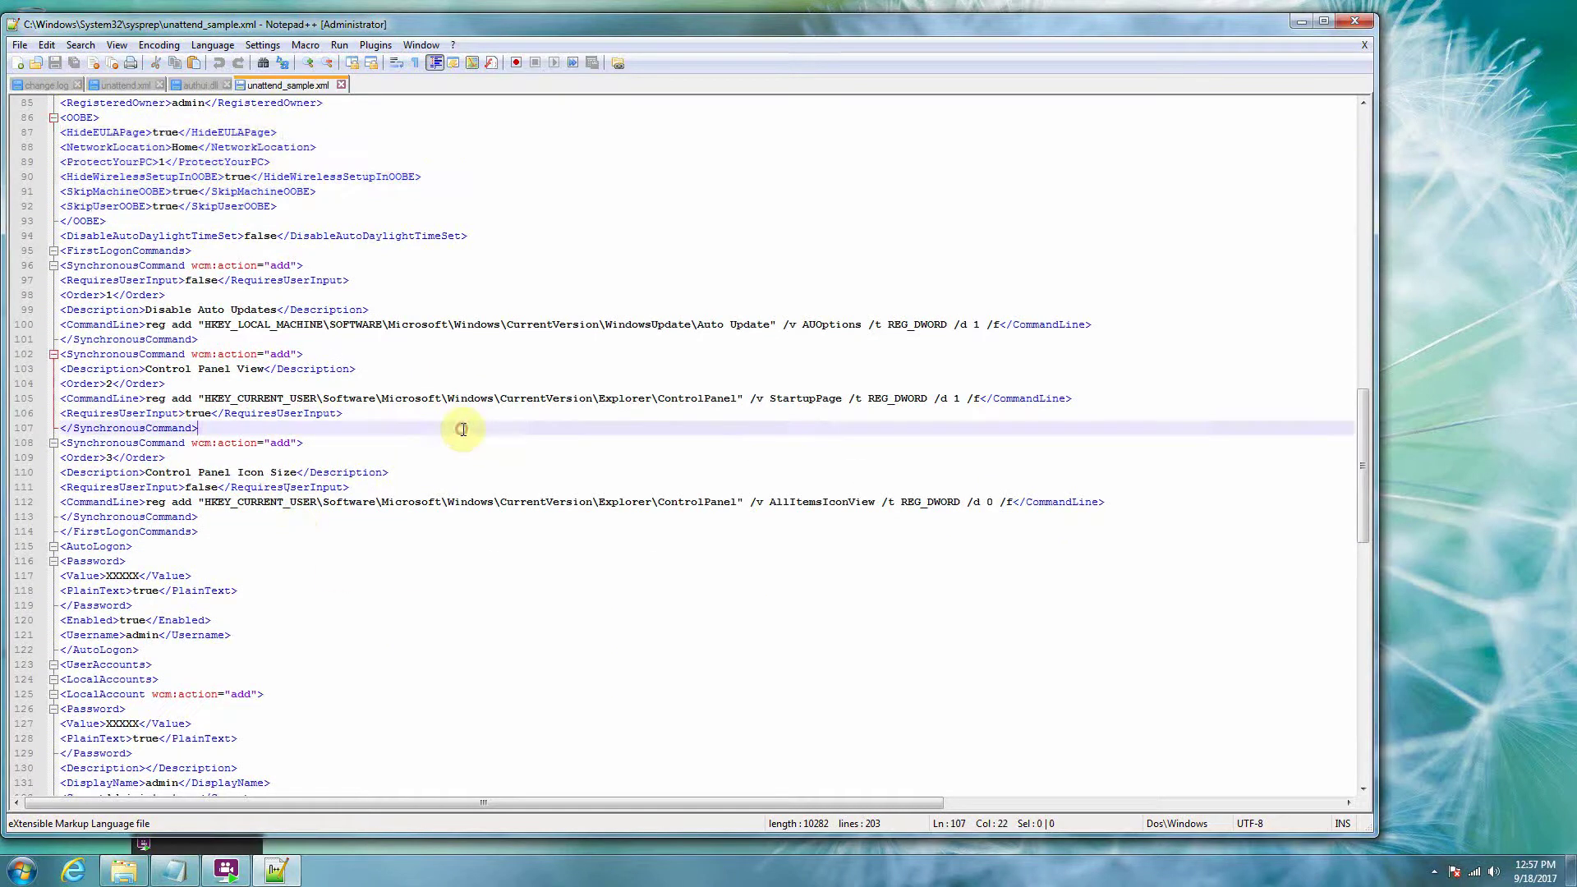
left_click(811, 398)
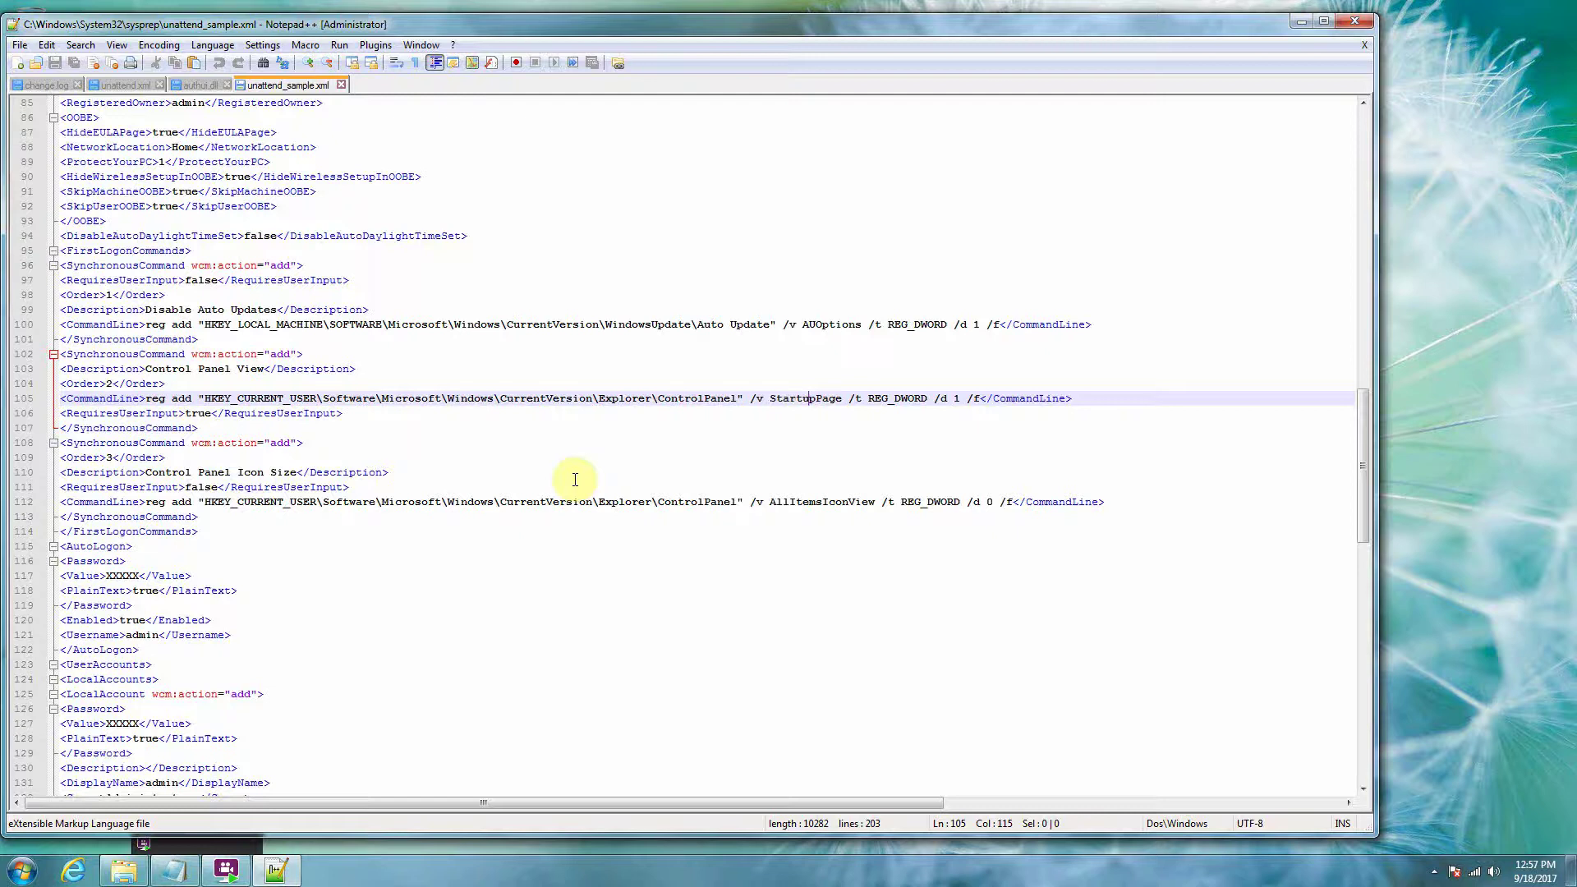
left_click(374, 572)
left_click(493, 436)
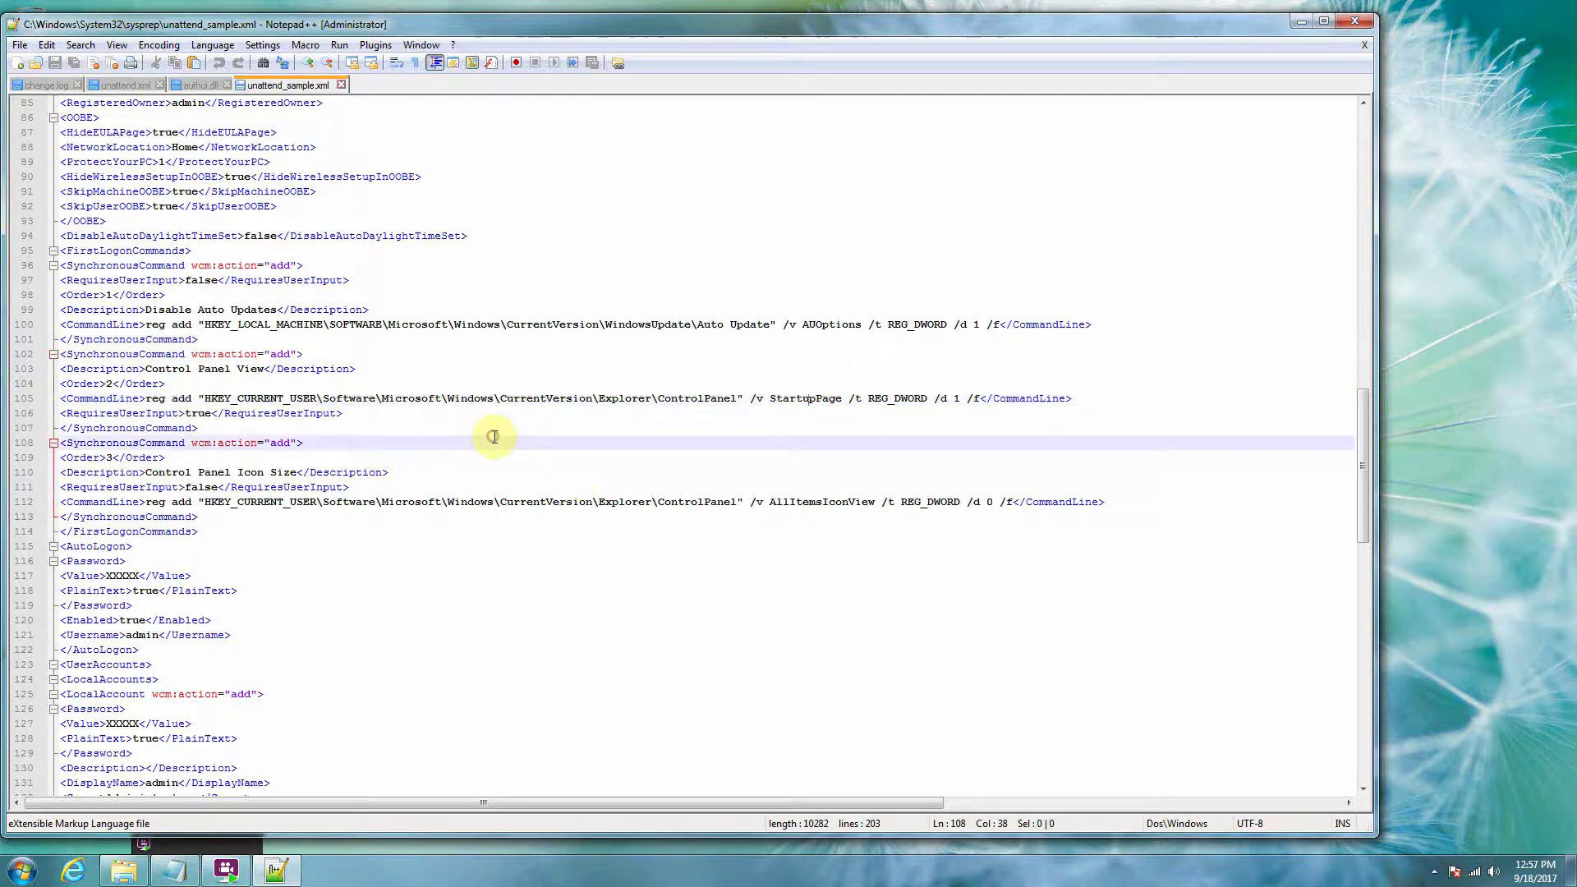
Highlight the XXXXX AutoLogon password placeholder
scroll(493, 436, "down", 5)
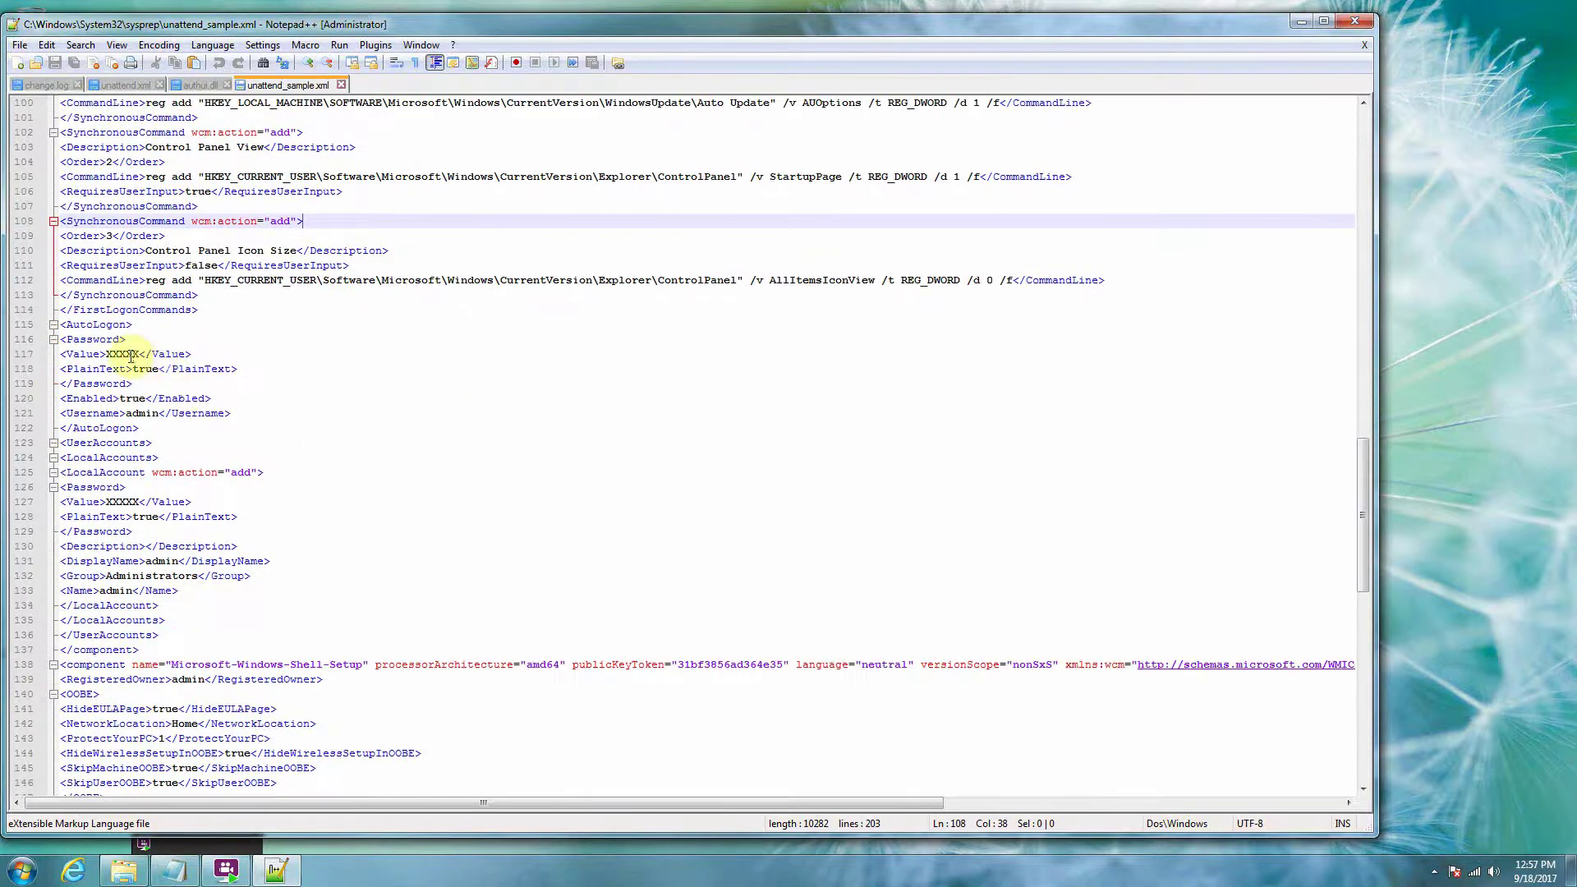
double_click(130, 356)
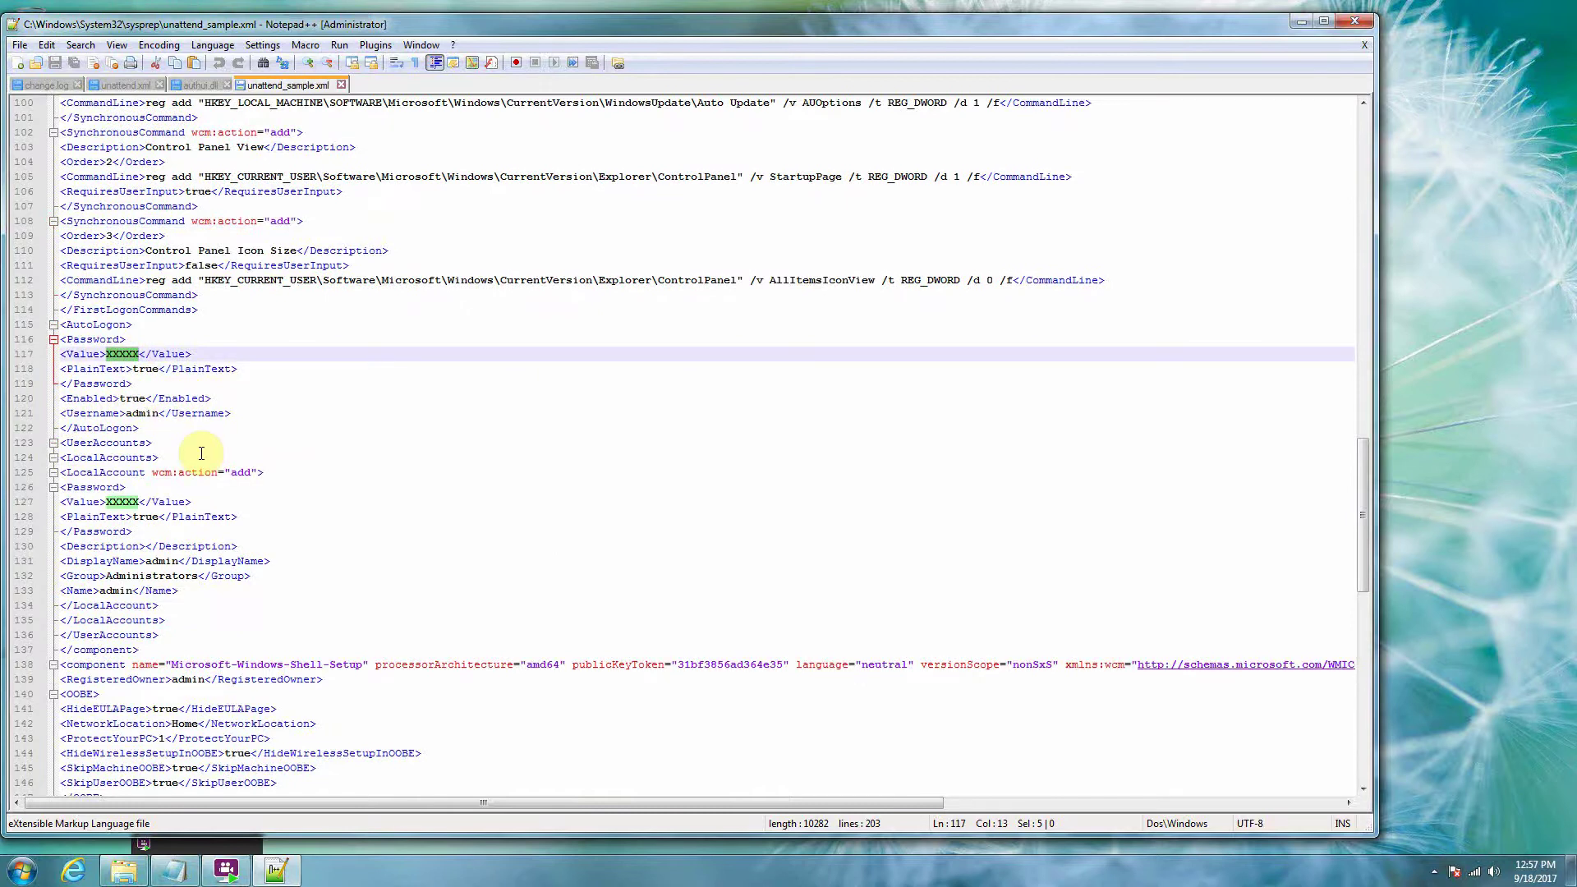
left_click(318, 399)
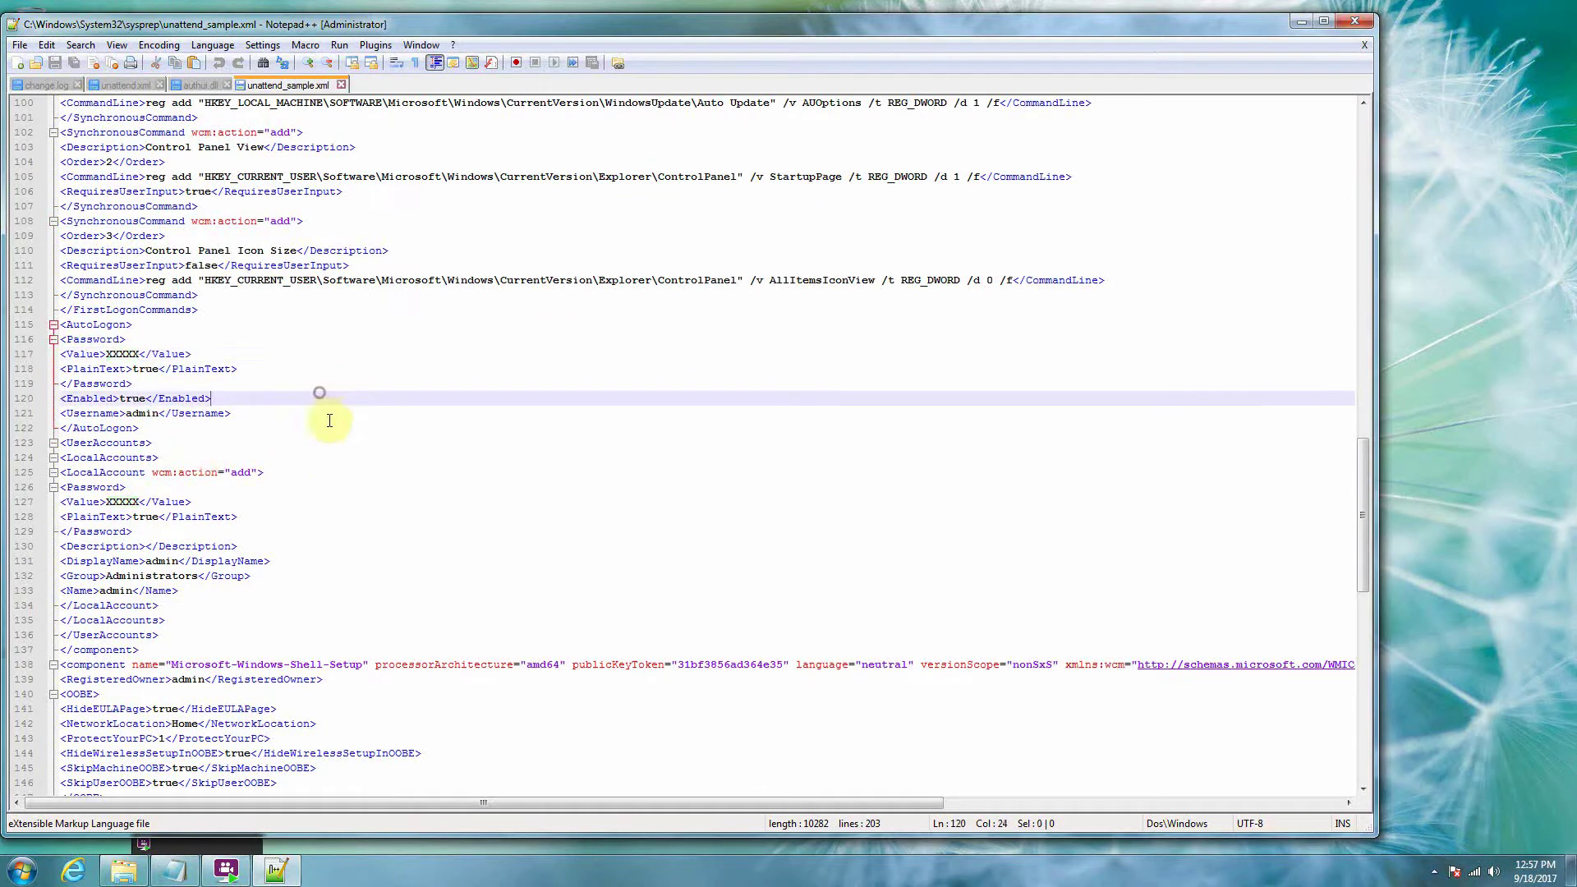
Mark the UserAccounts and LocalAccount lines, then highlight both XXXXX password placeholders
left_click_drag(319, 471, 227, 438)
left_click(339, 472)
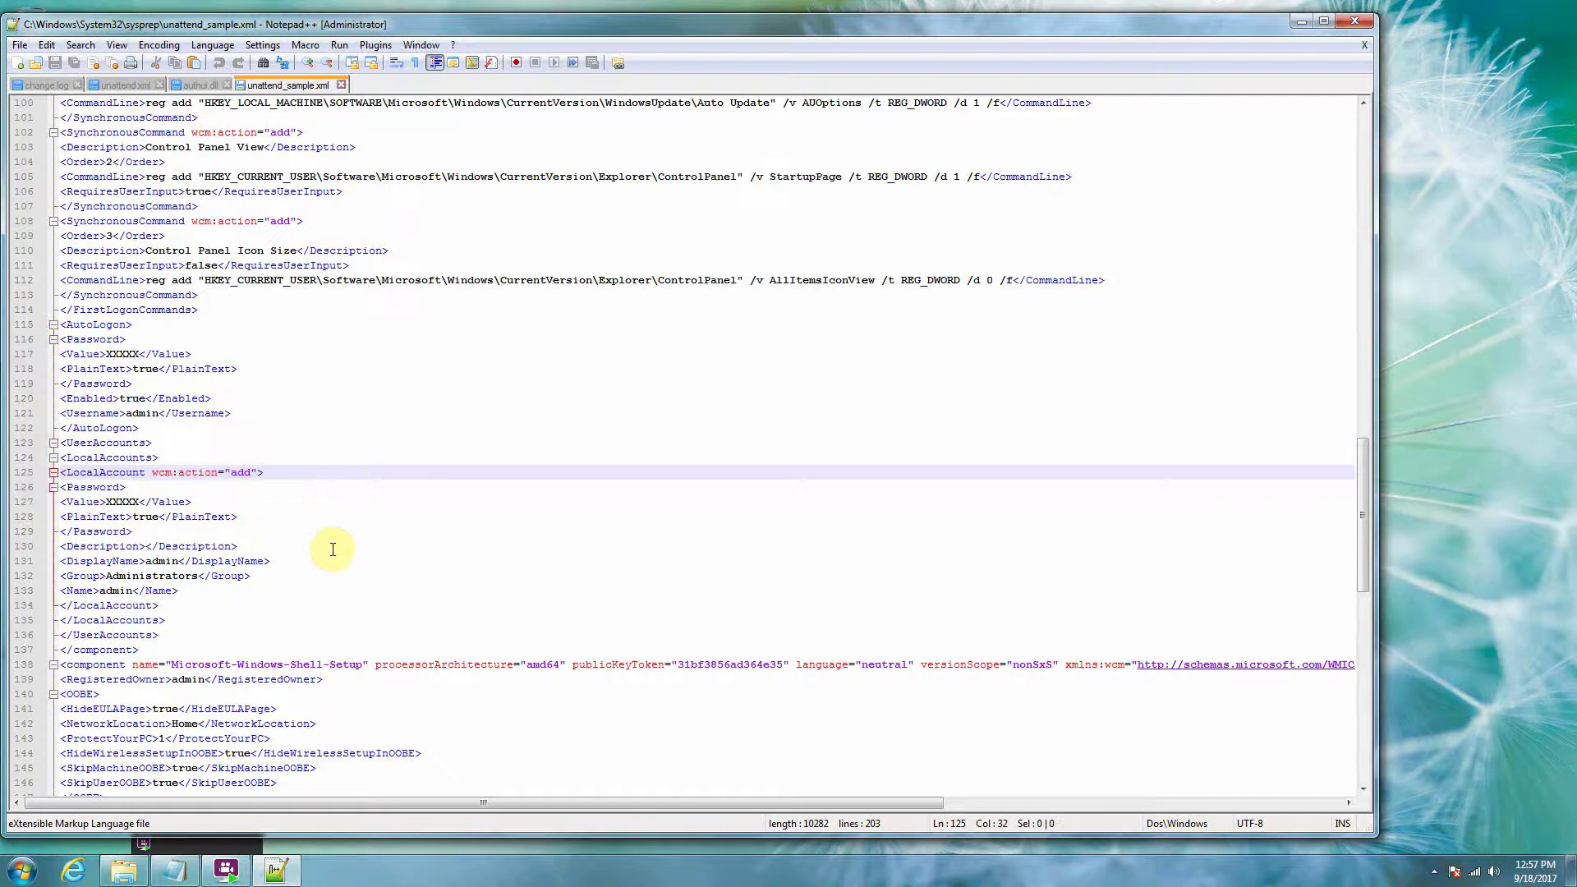
scroll(335, 550, "down", 1)
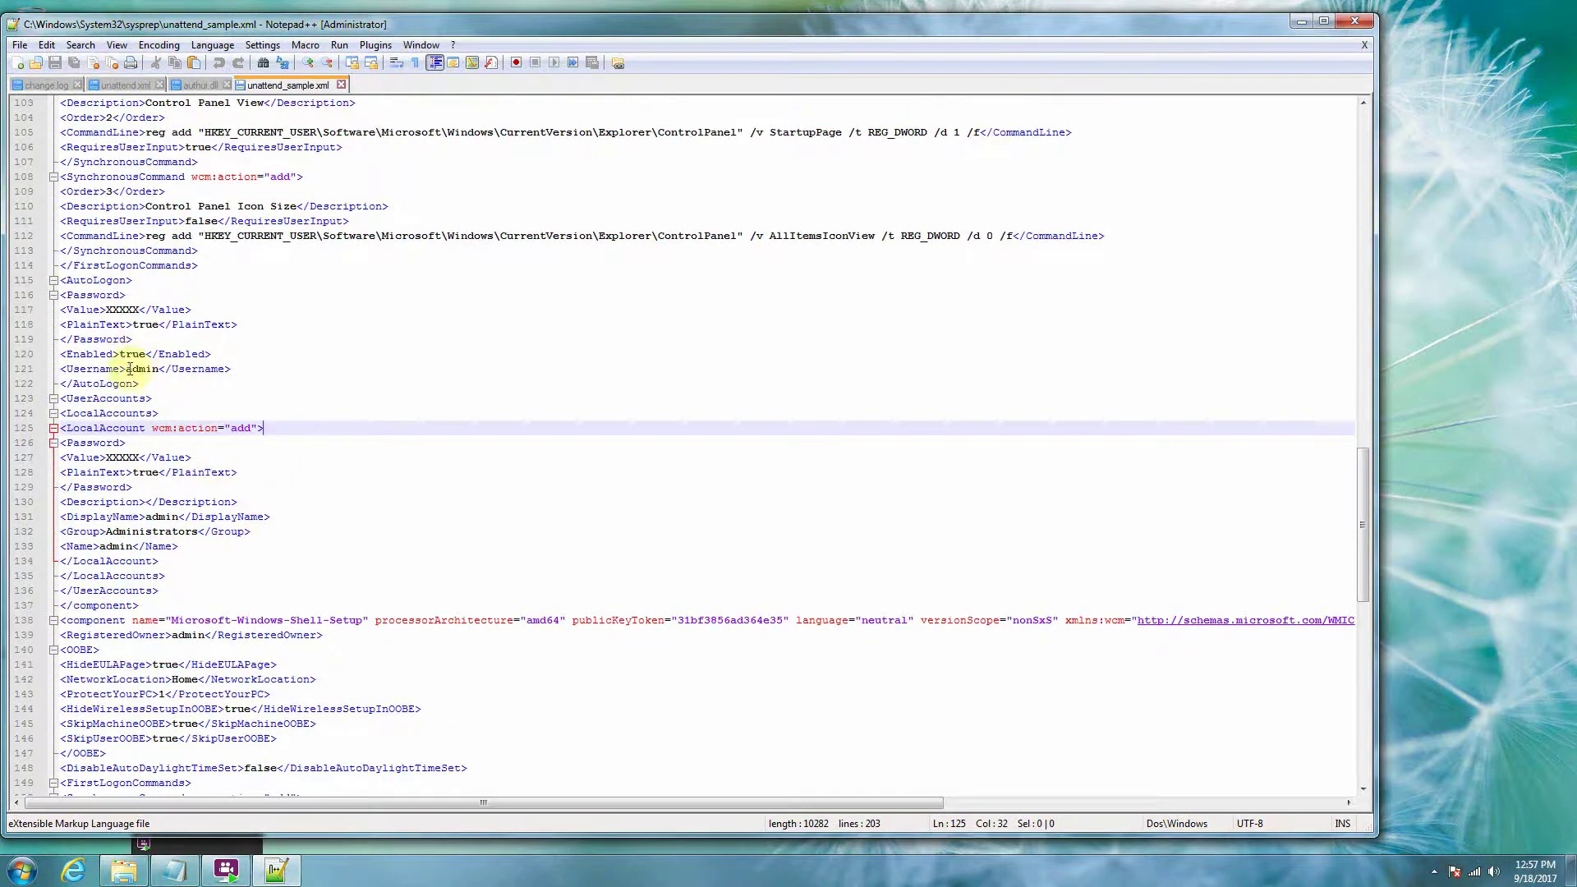
double_click(121, 309)
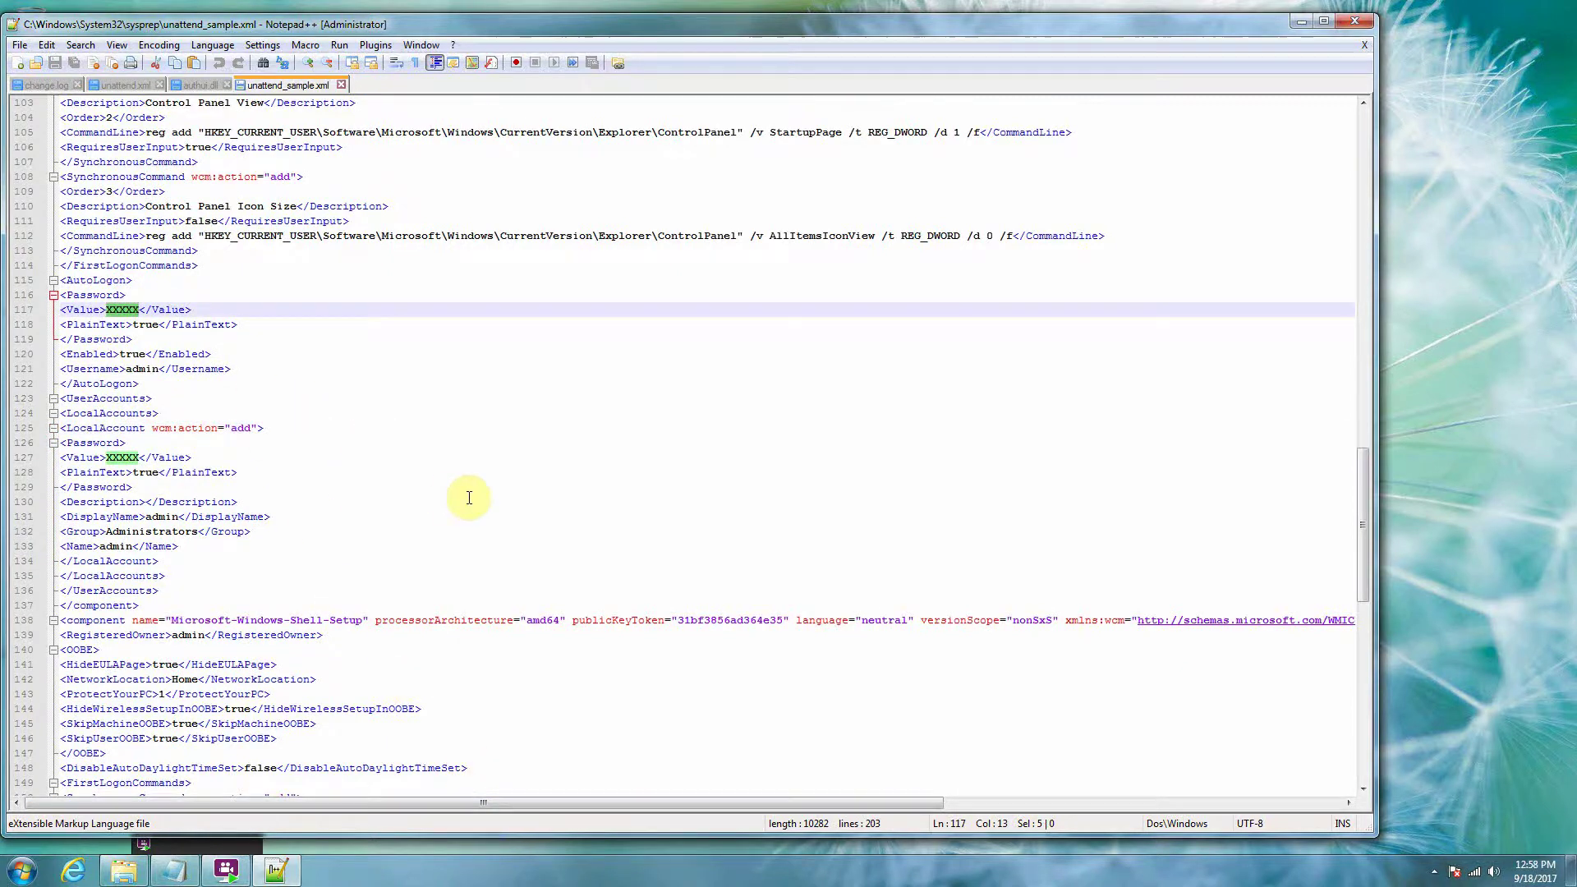
scroll(300, 509, "down", 1)
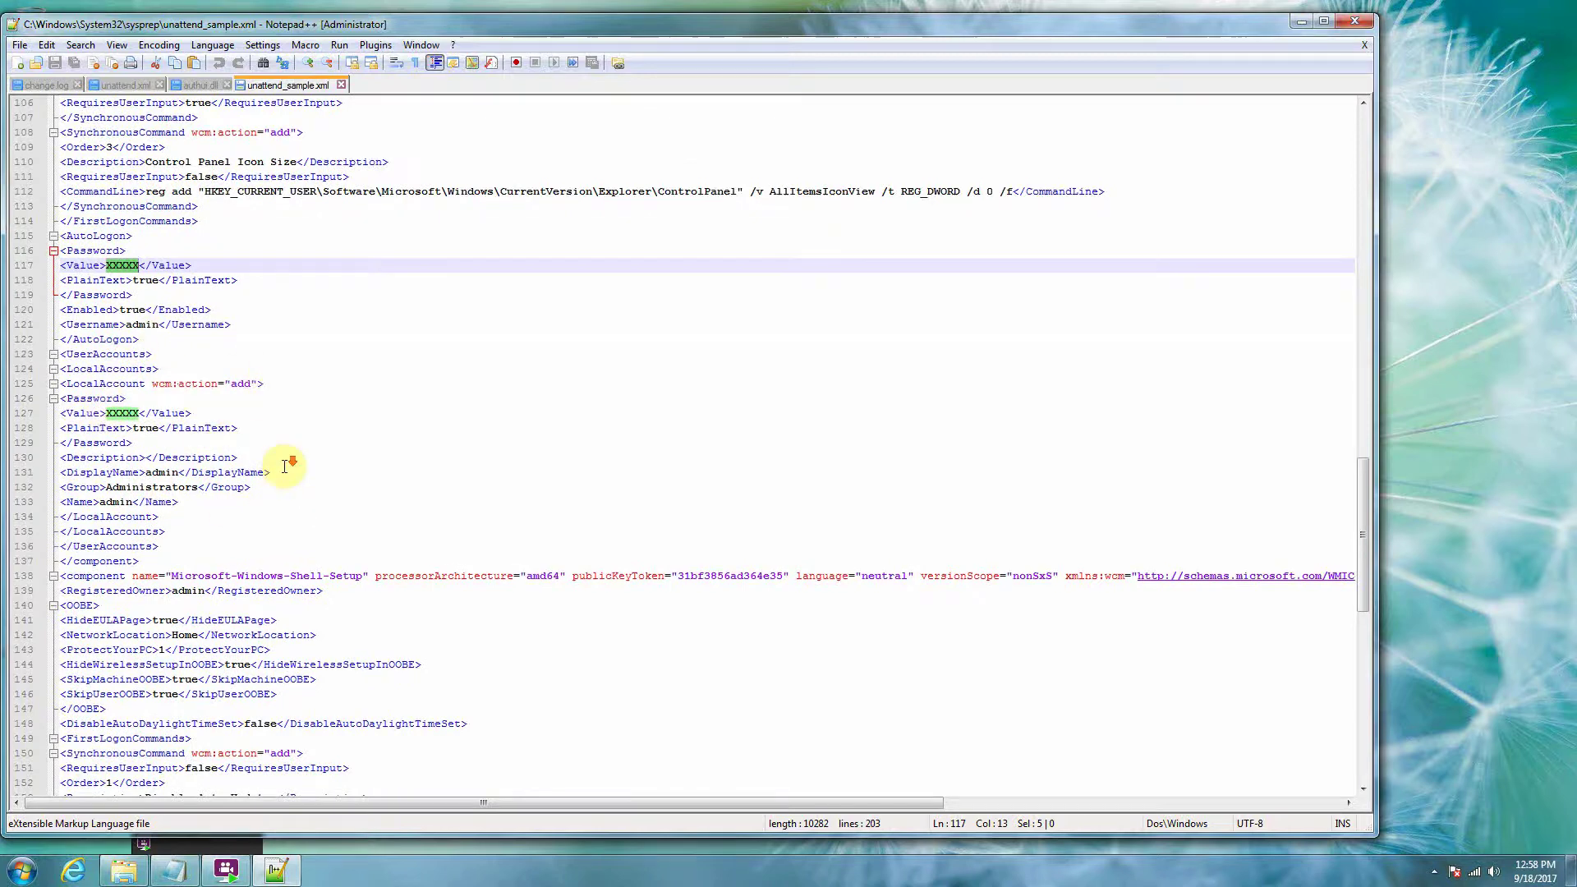
scroll(443, 509, "down", 1)
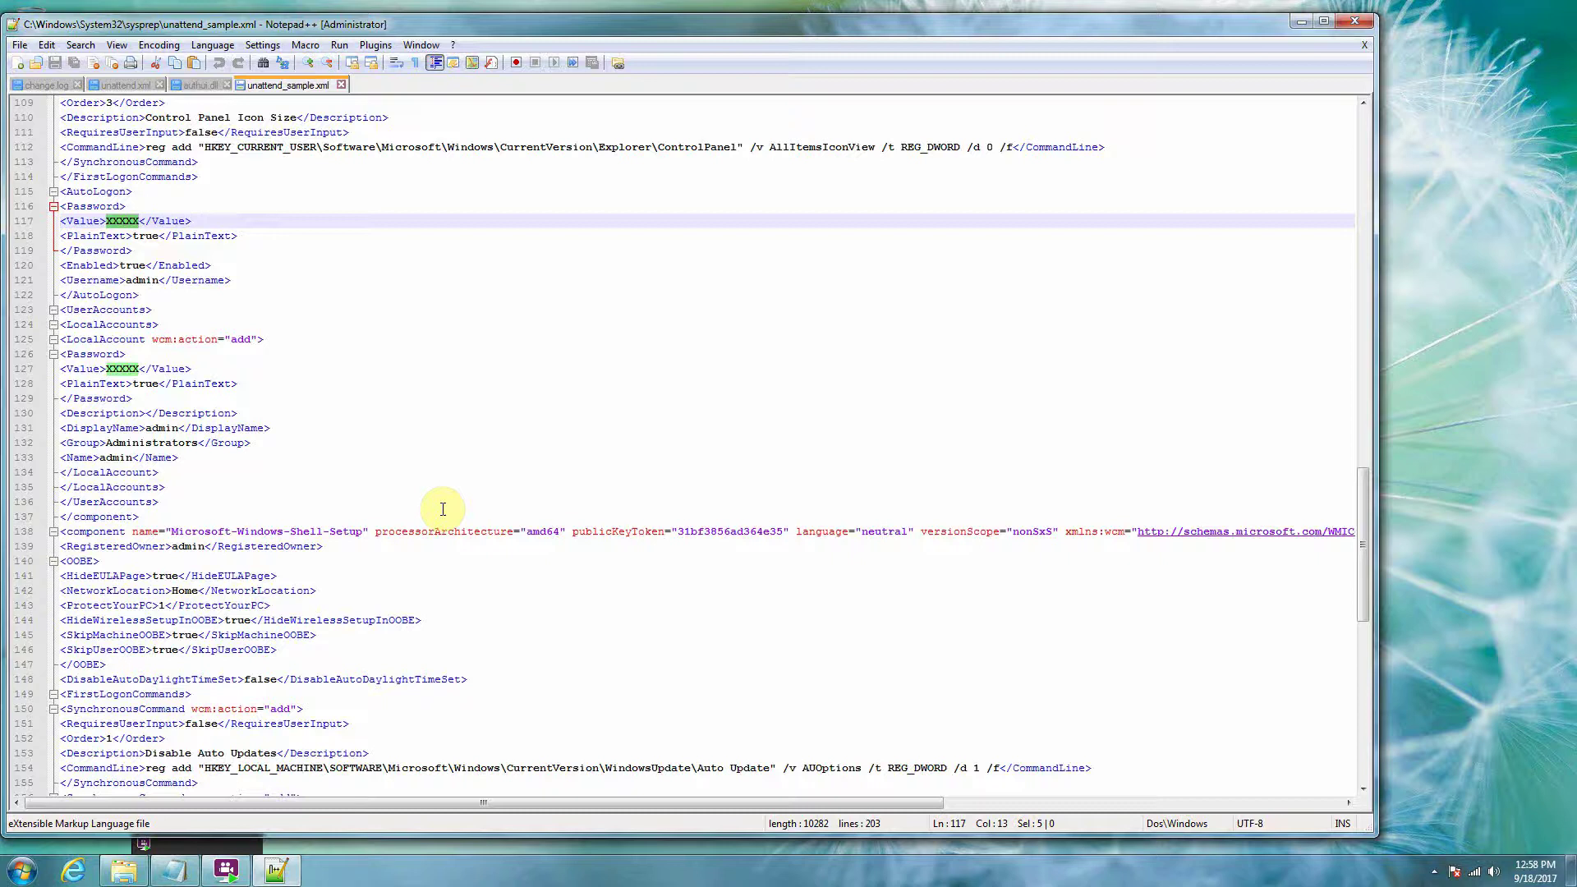
scroll(443, 509, "down", 3)
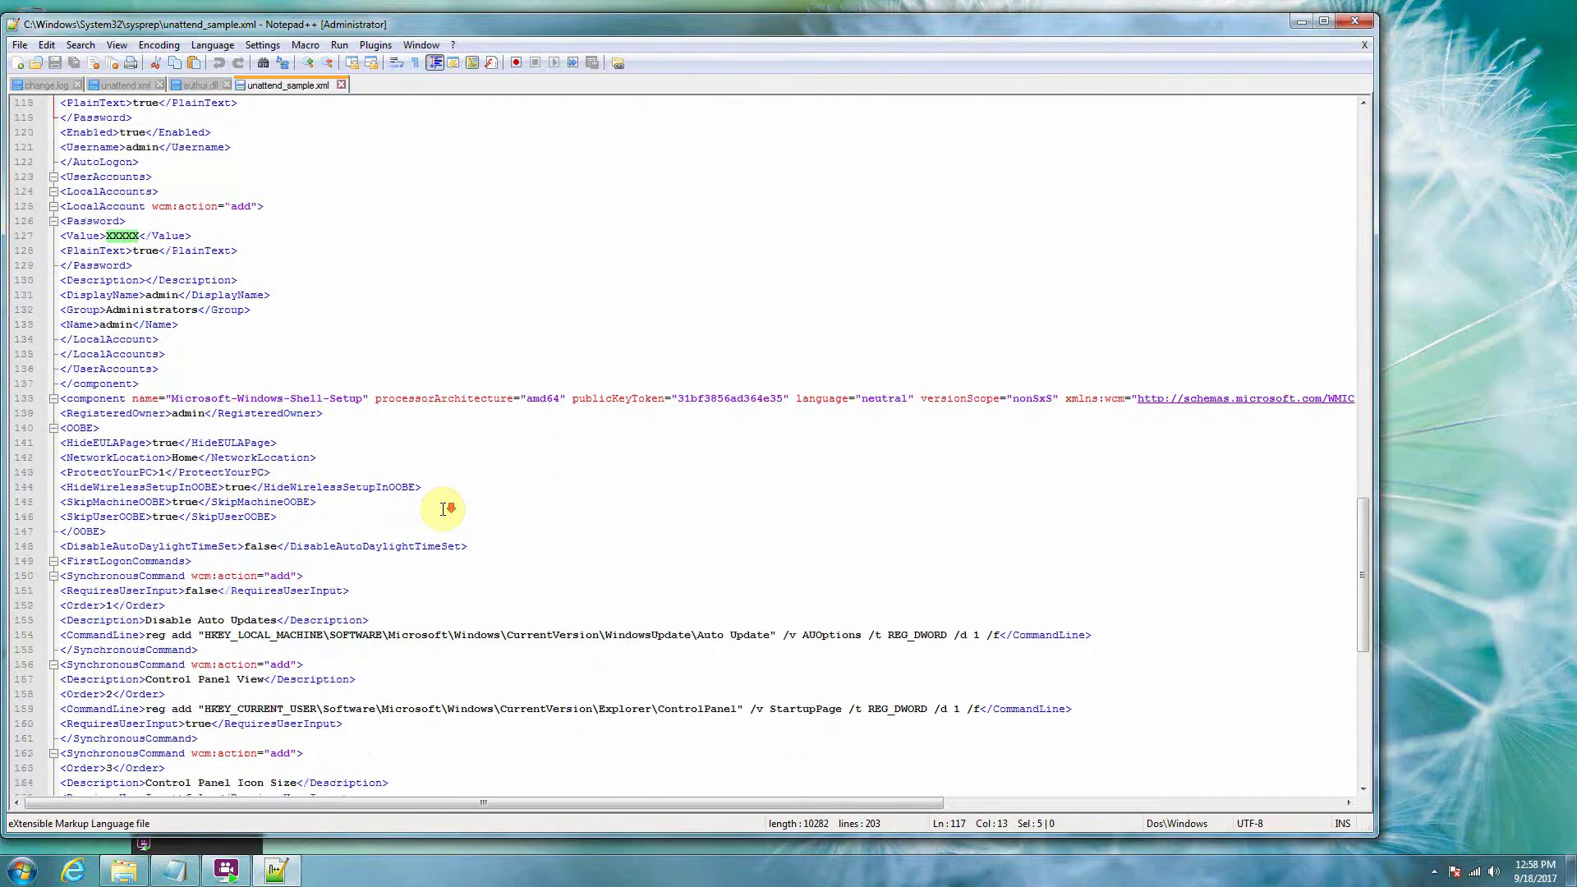
scroll(443, 509, "down", 2)
left_click(301, 431)
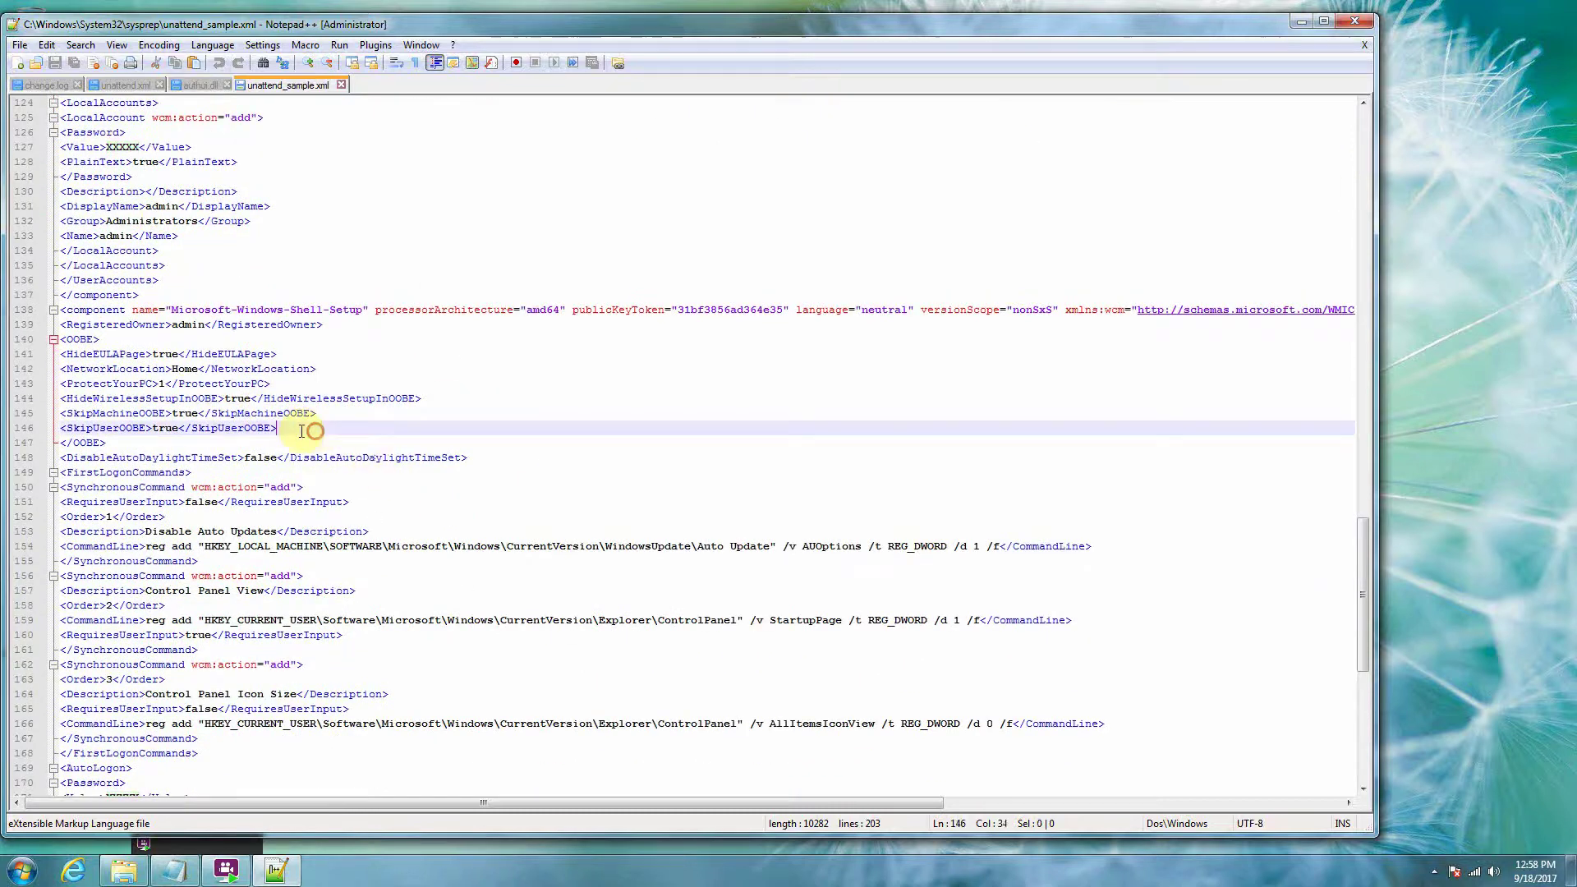
left_click_drag(302, 430, 41, 355)
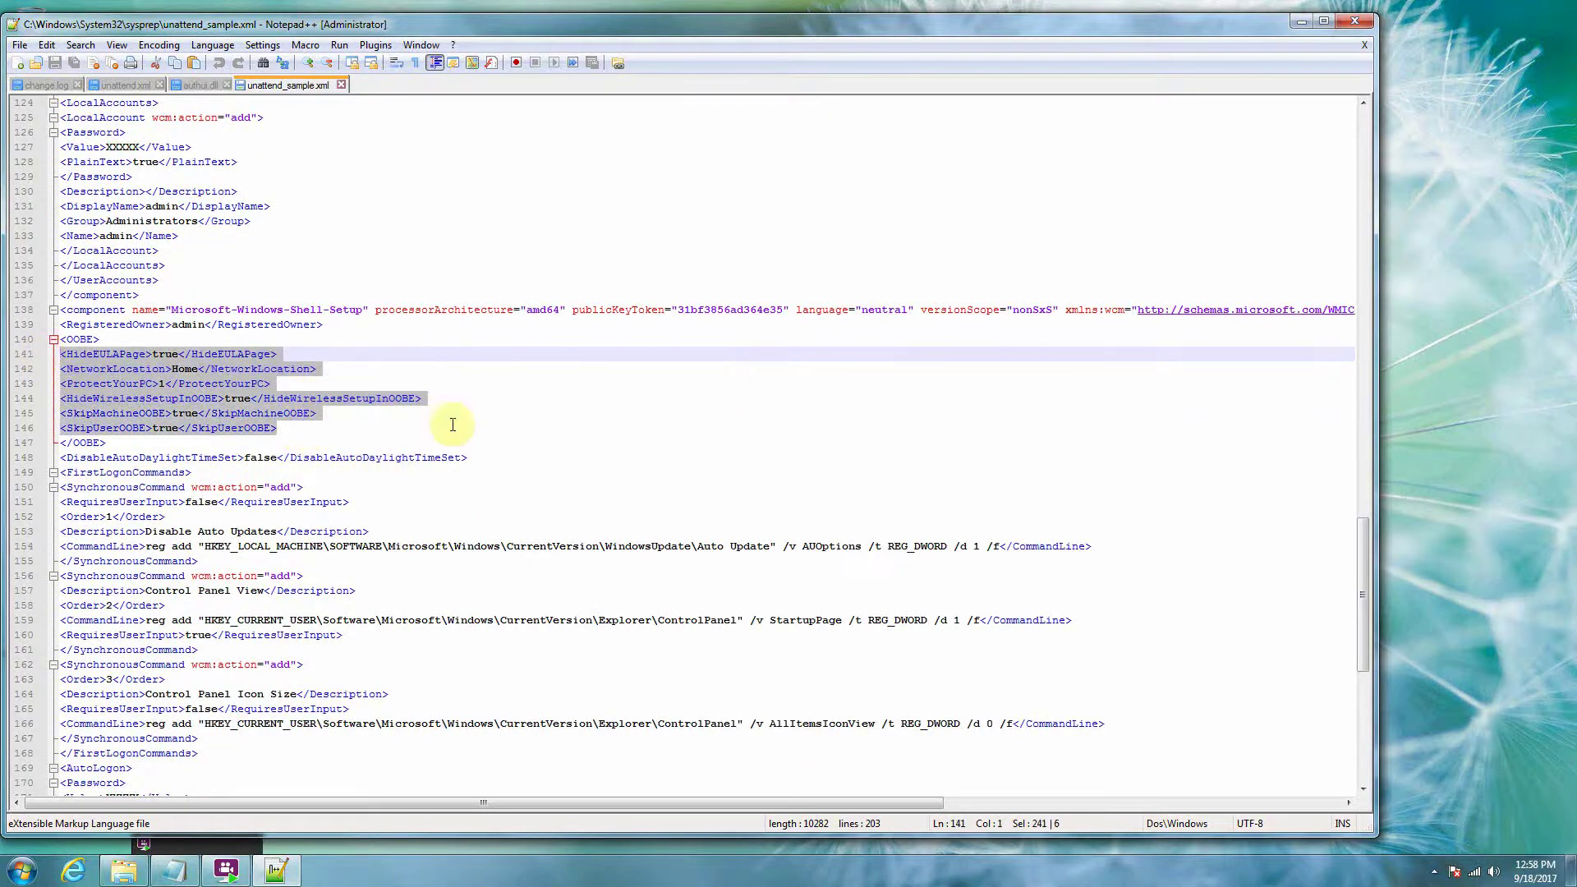
scroll(505, 448, "down", 2)
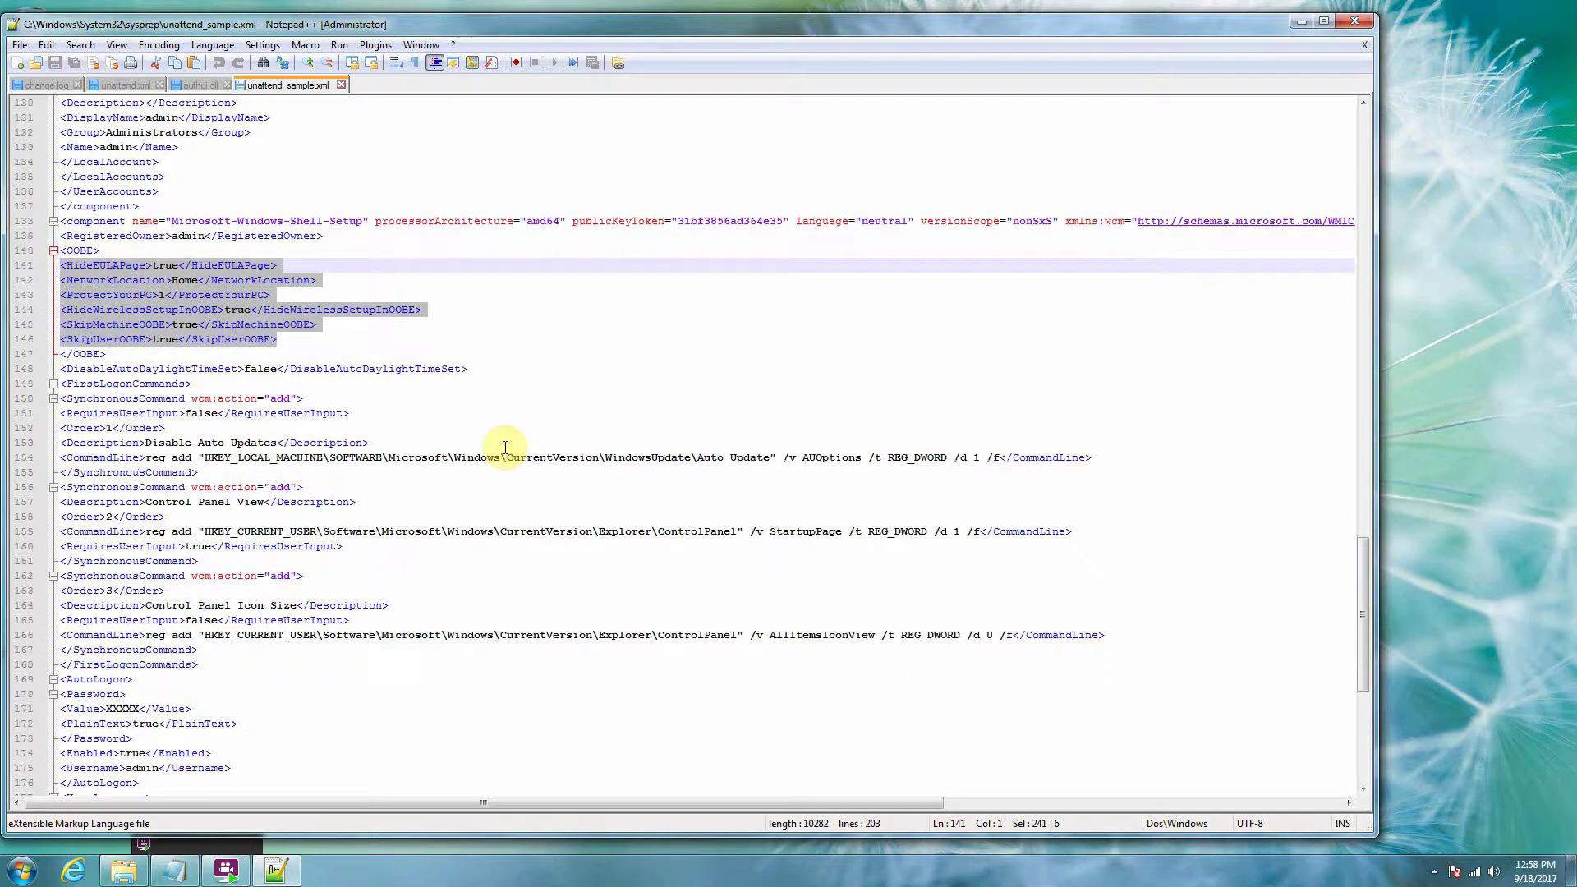
scroll(505, 447, "down", 1)
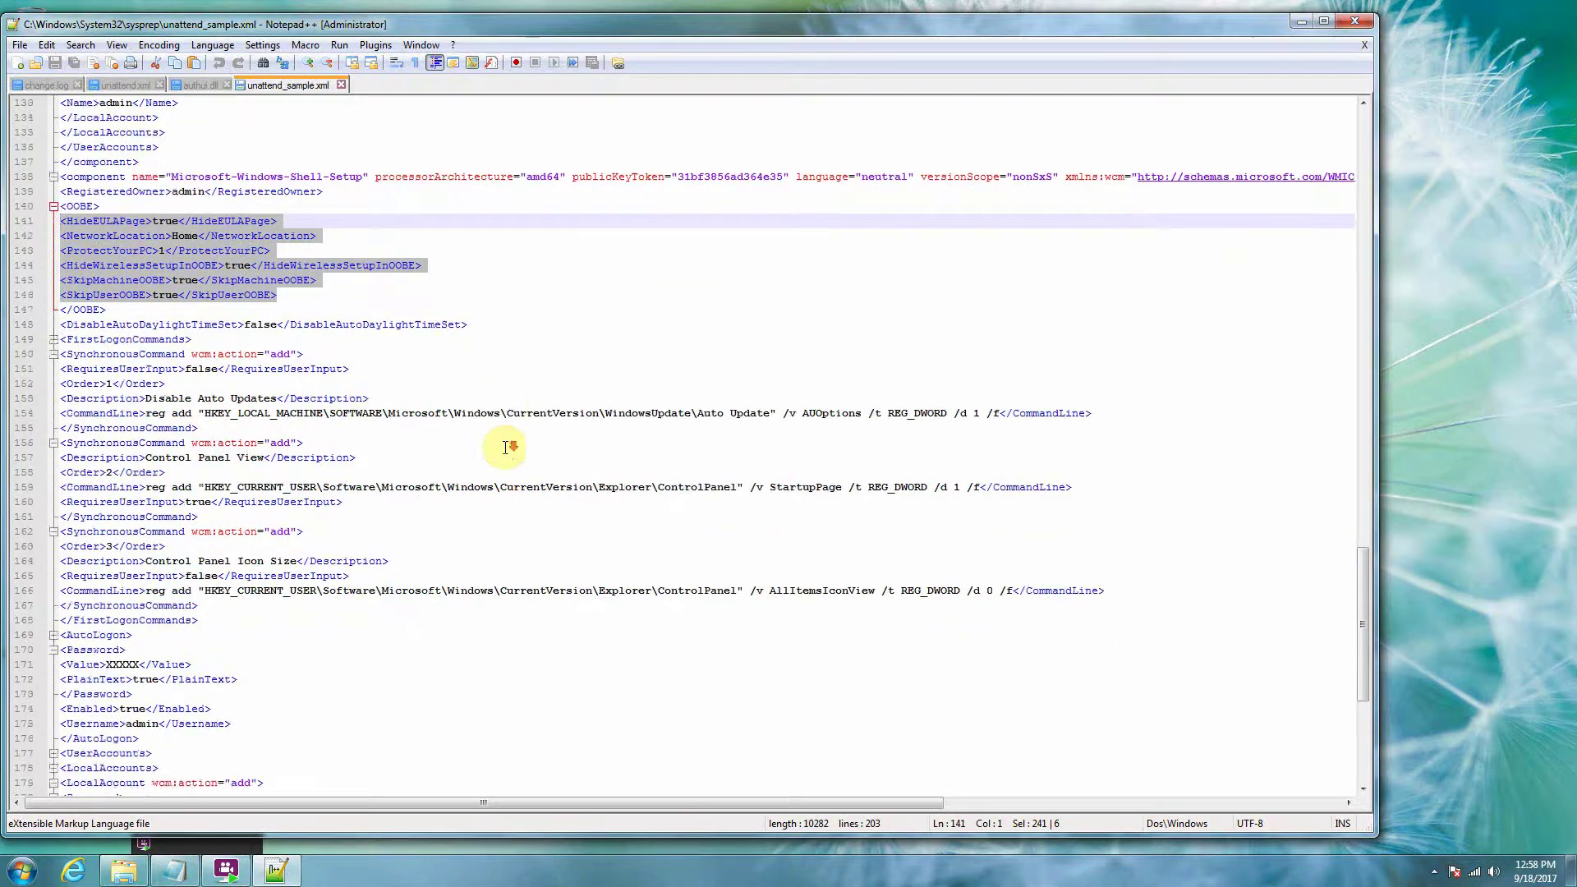
scroll(378, 368, "down", 3)
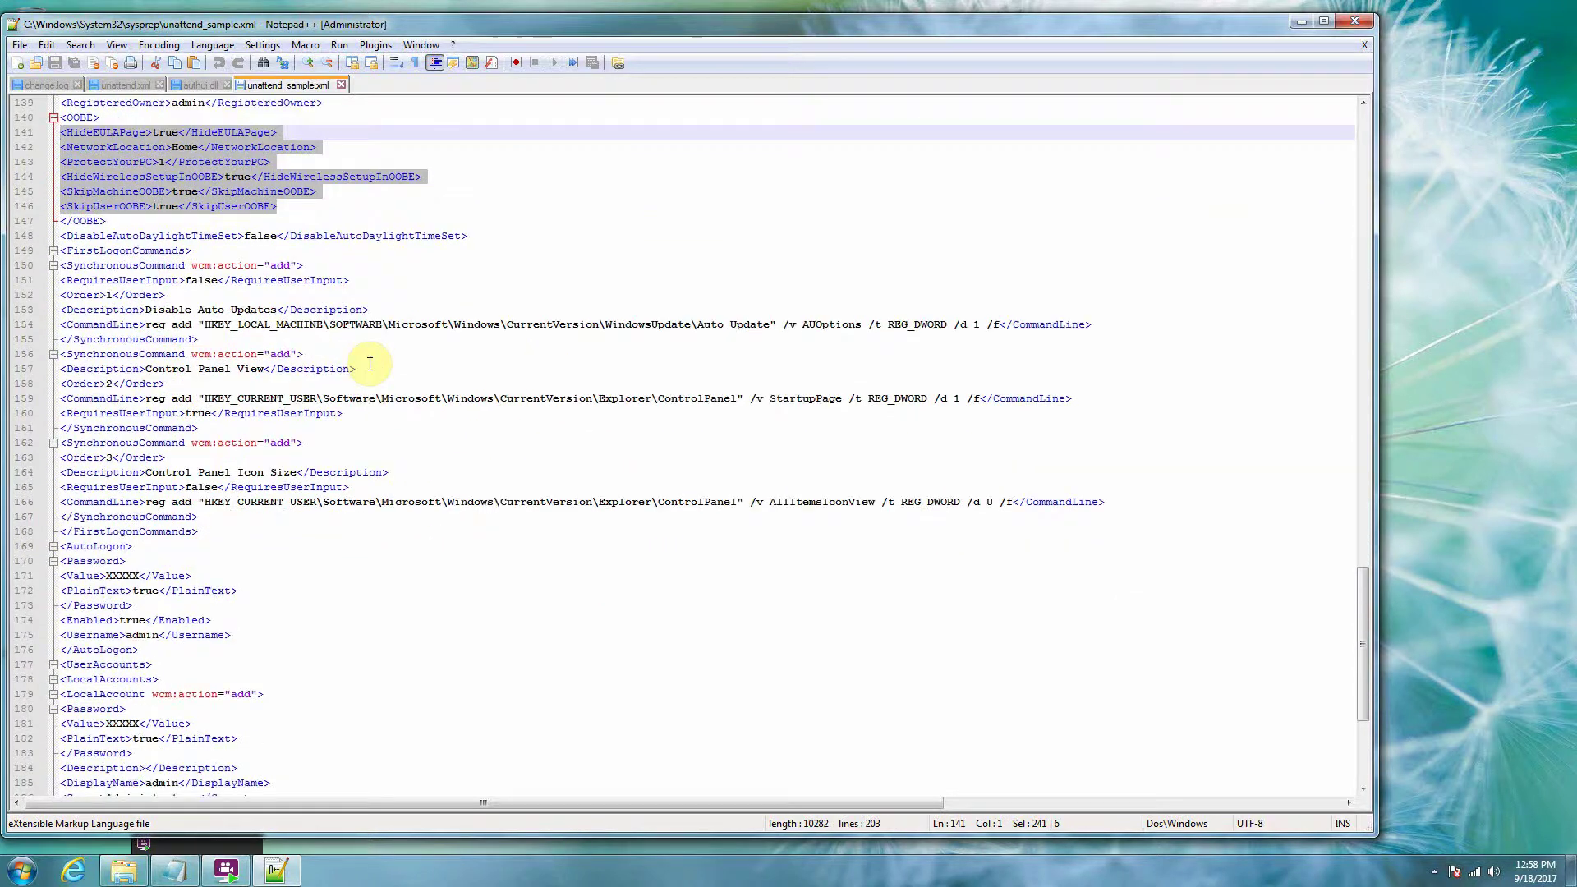
double_click(123, 532)
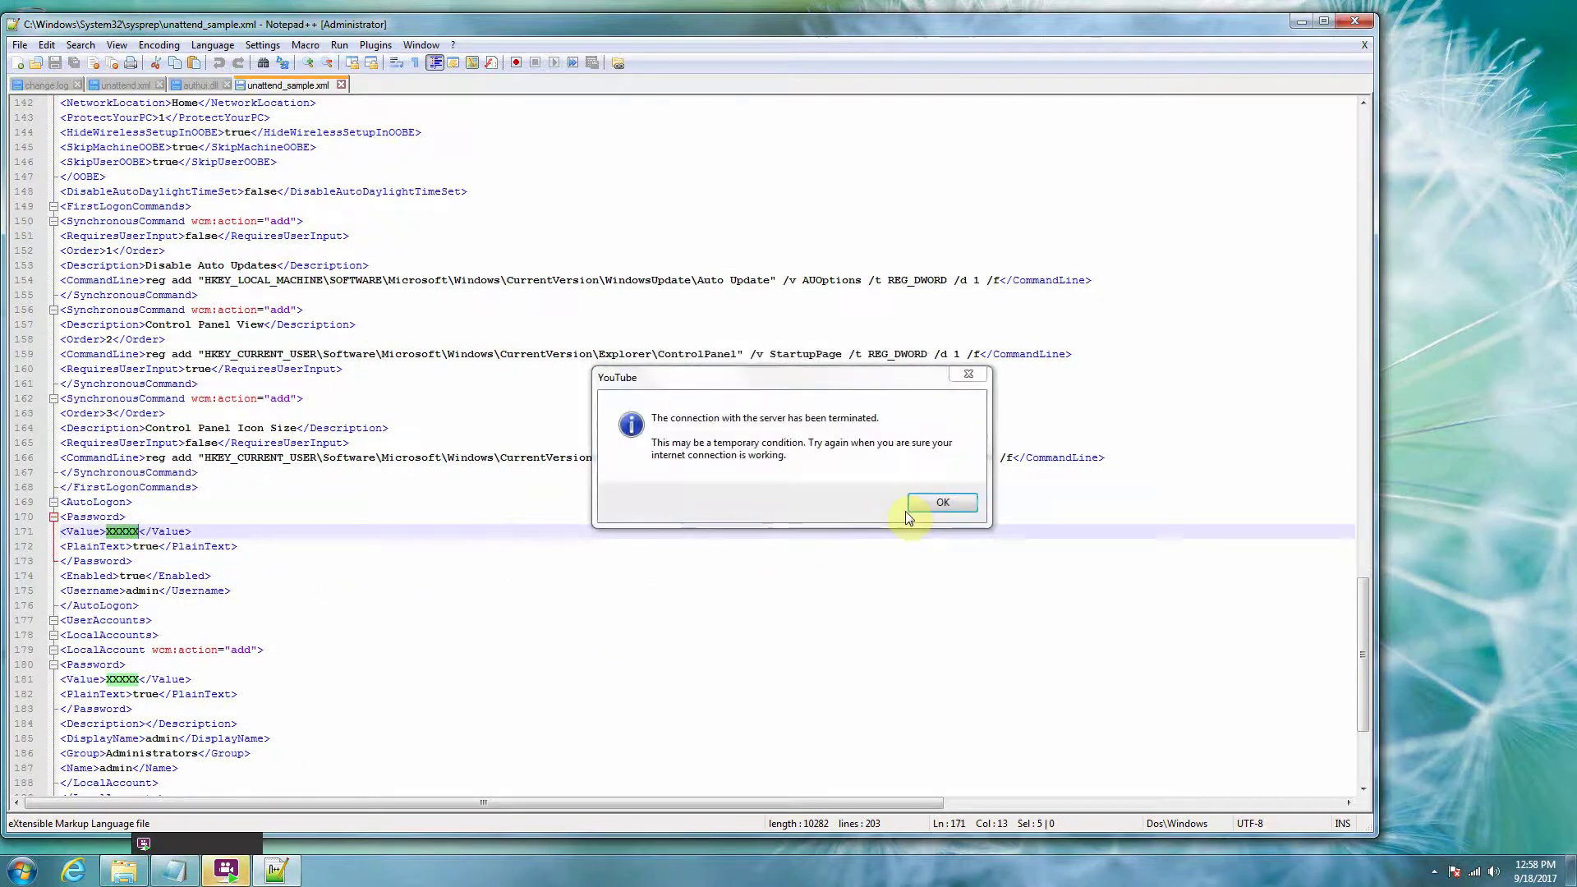
left_click(932, 506)
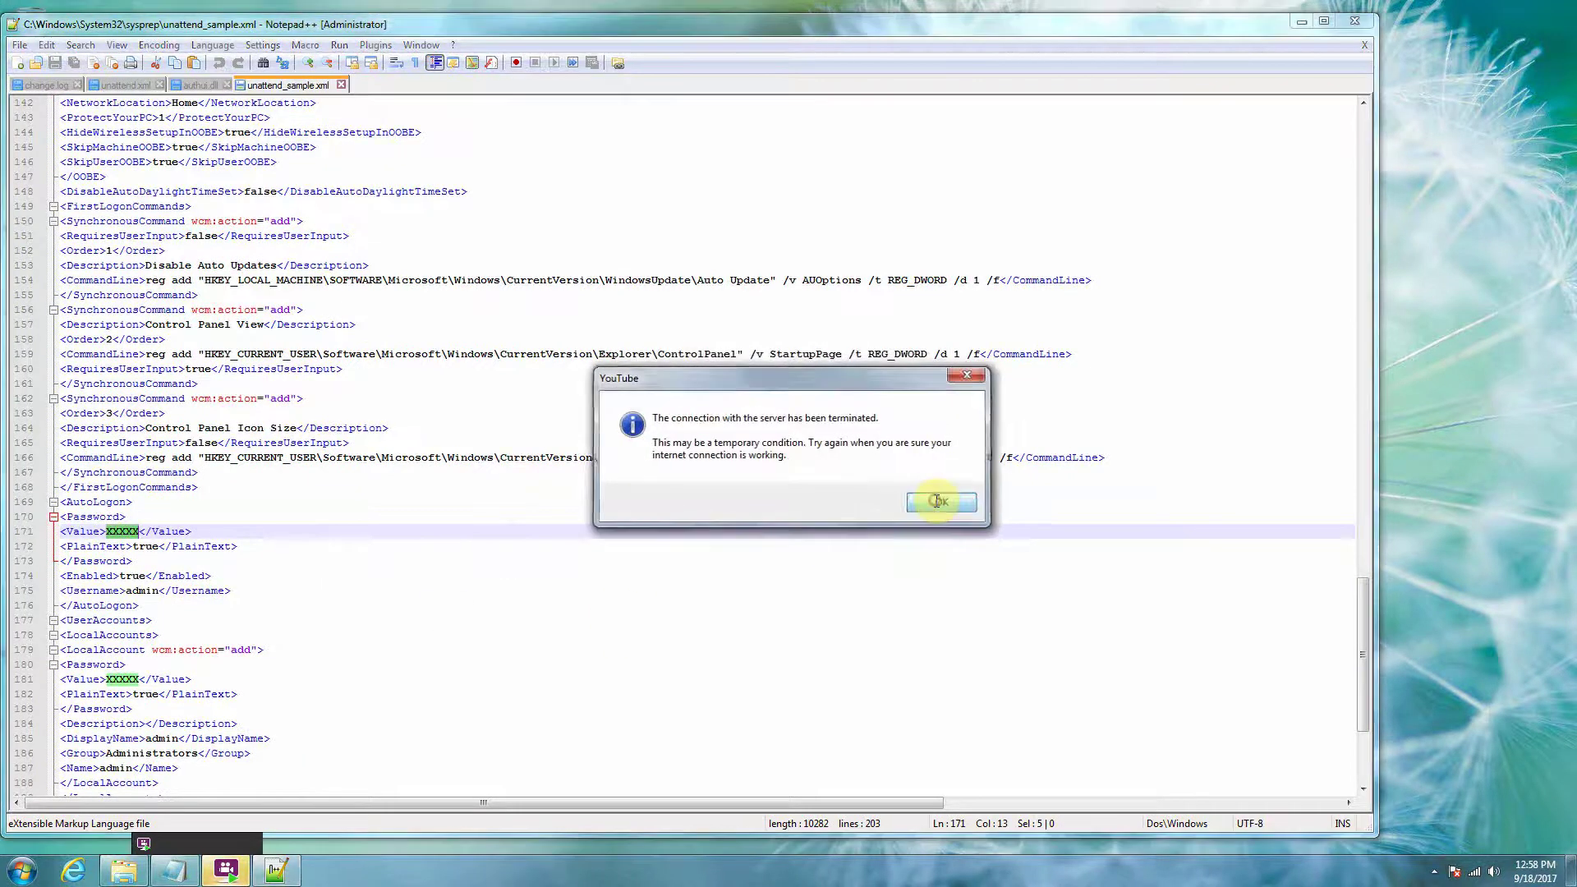
left_click(653, 709)
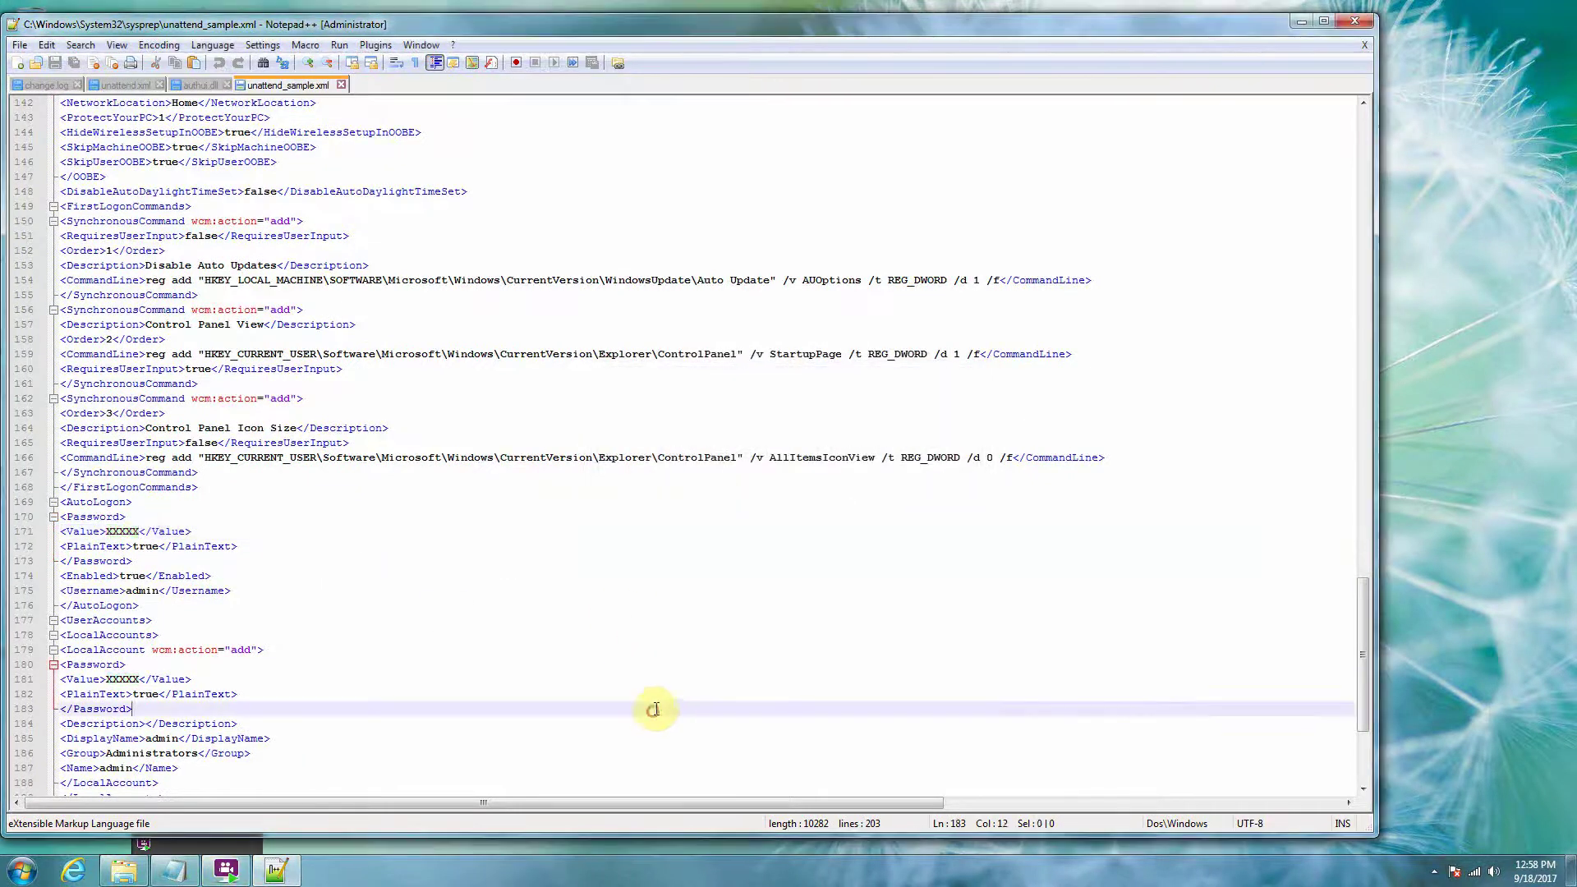
double_click(119, 532)
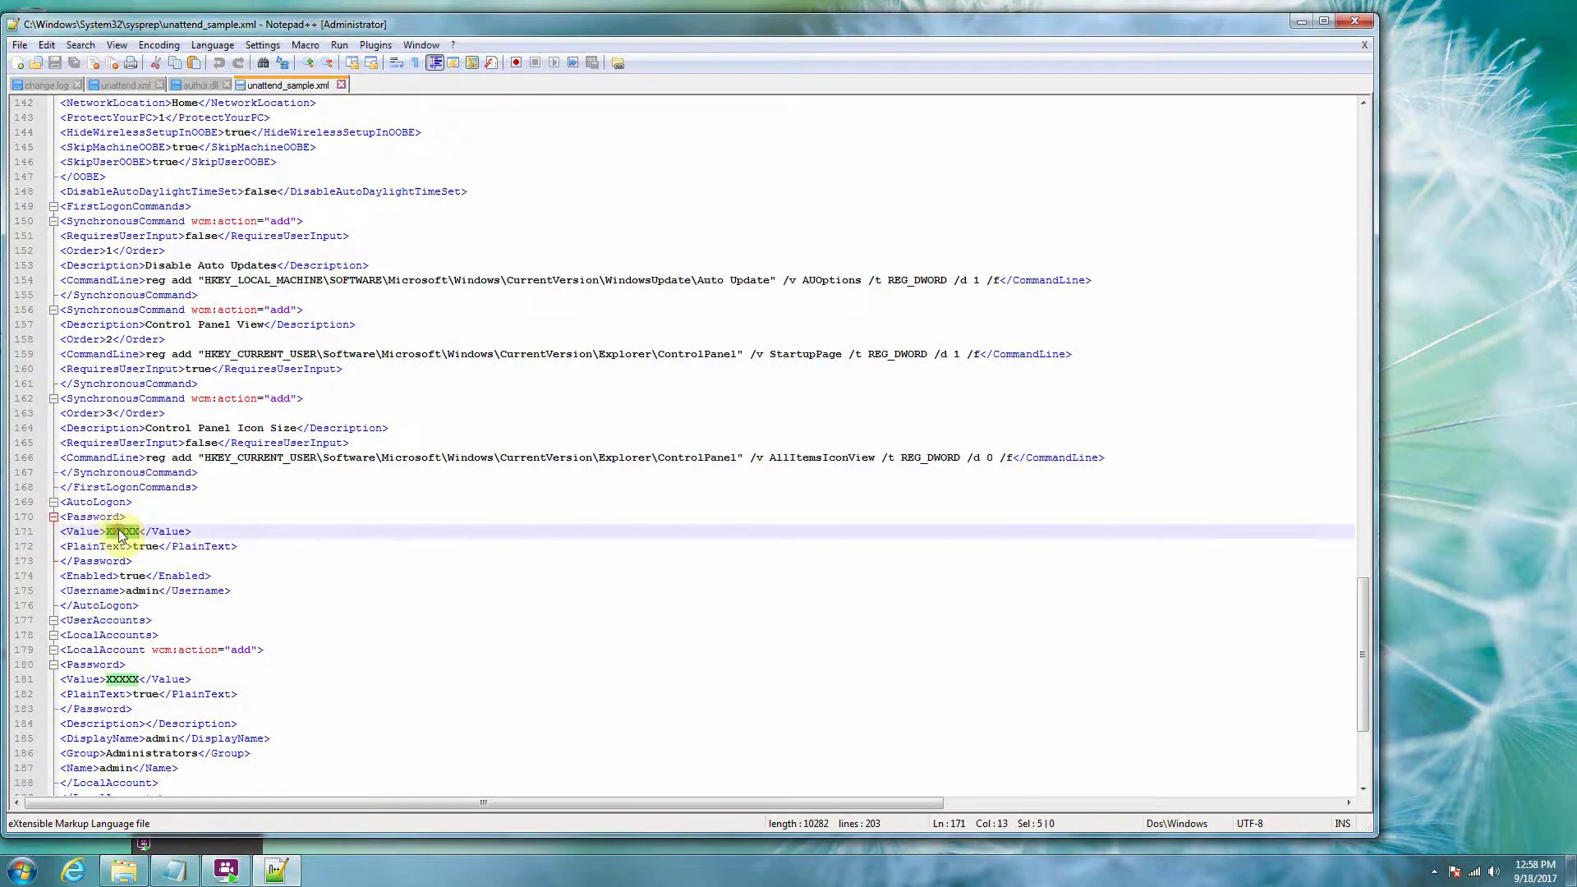
left_click(147, 590)
double_click(148, 590)
scroll(267, 608, "down", 5)
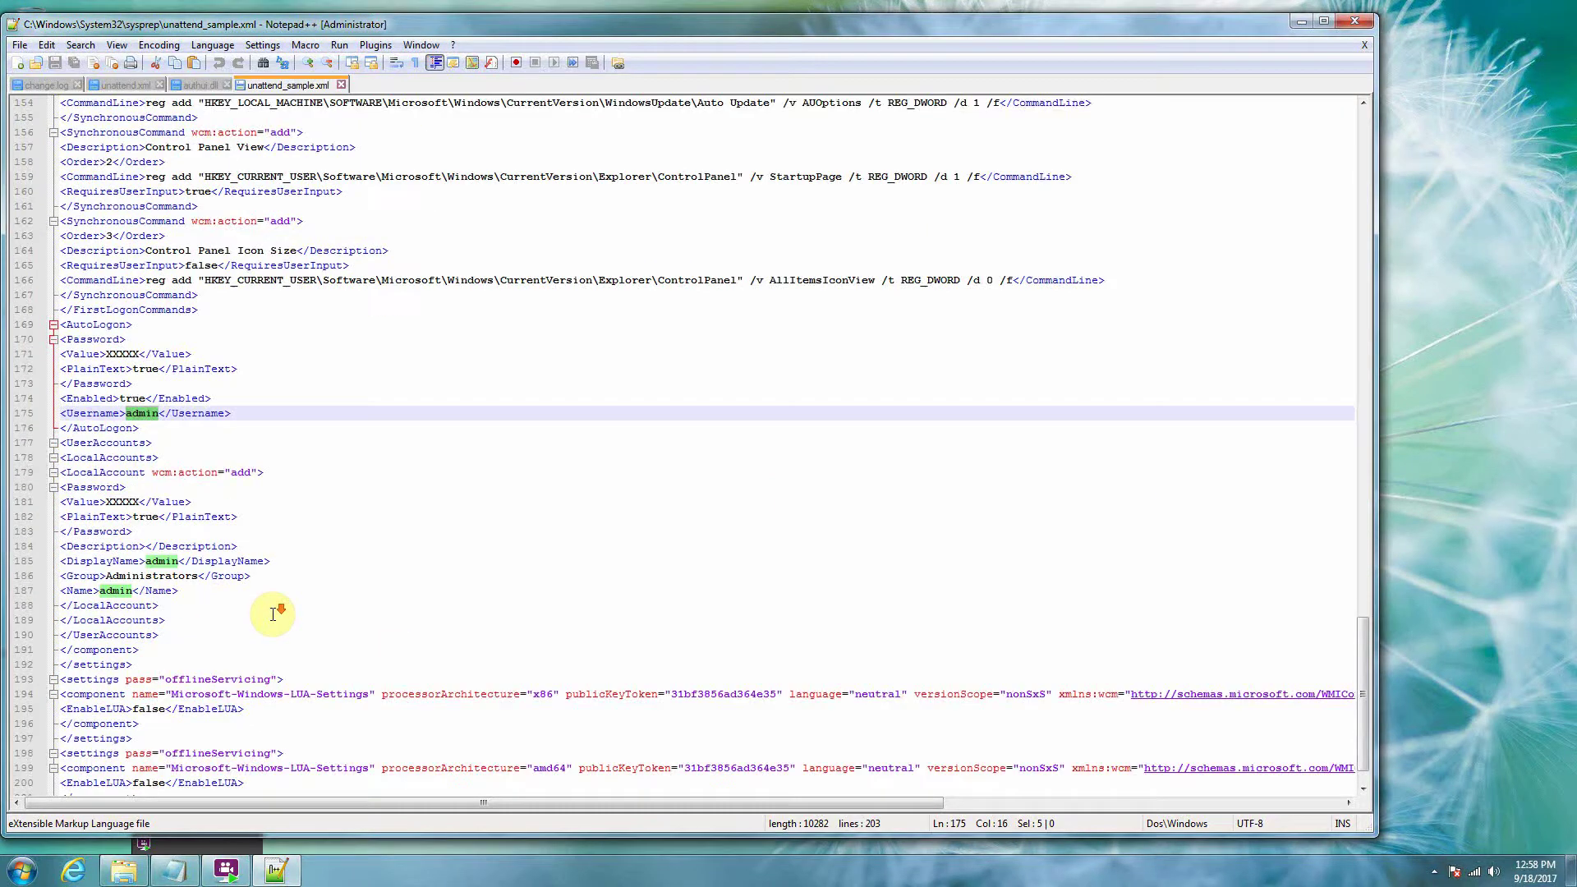
left_click(382, 695)
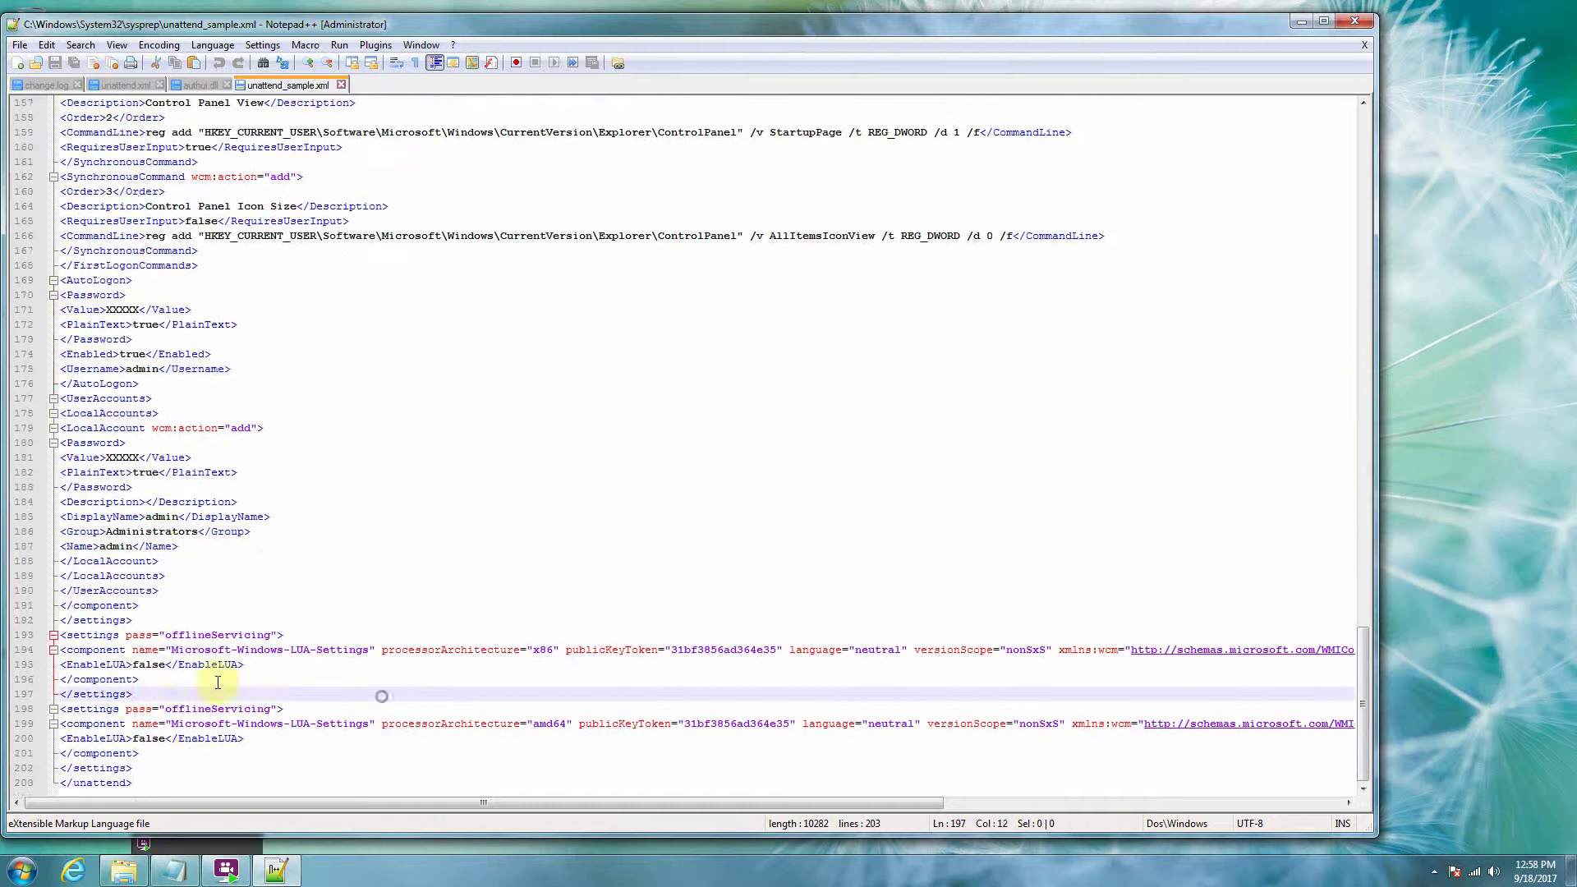
double_click(151, 665)
left_click(323, 708)
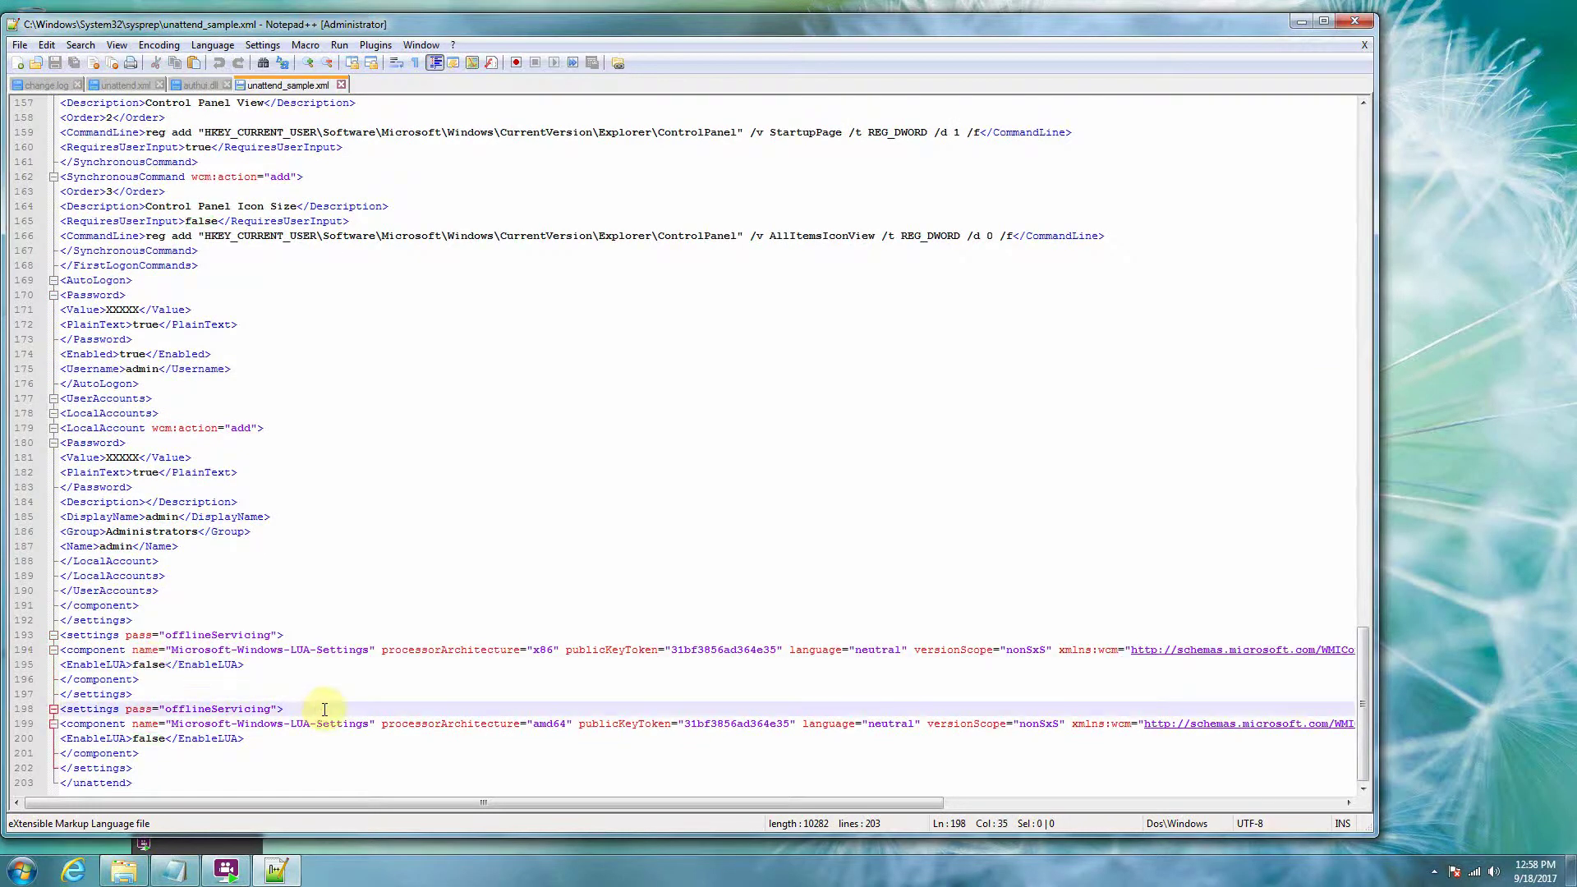
scroll(336, 509, "up", 3)
scroll(335, 509, "up", 3)
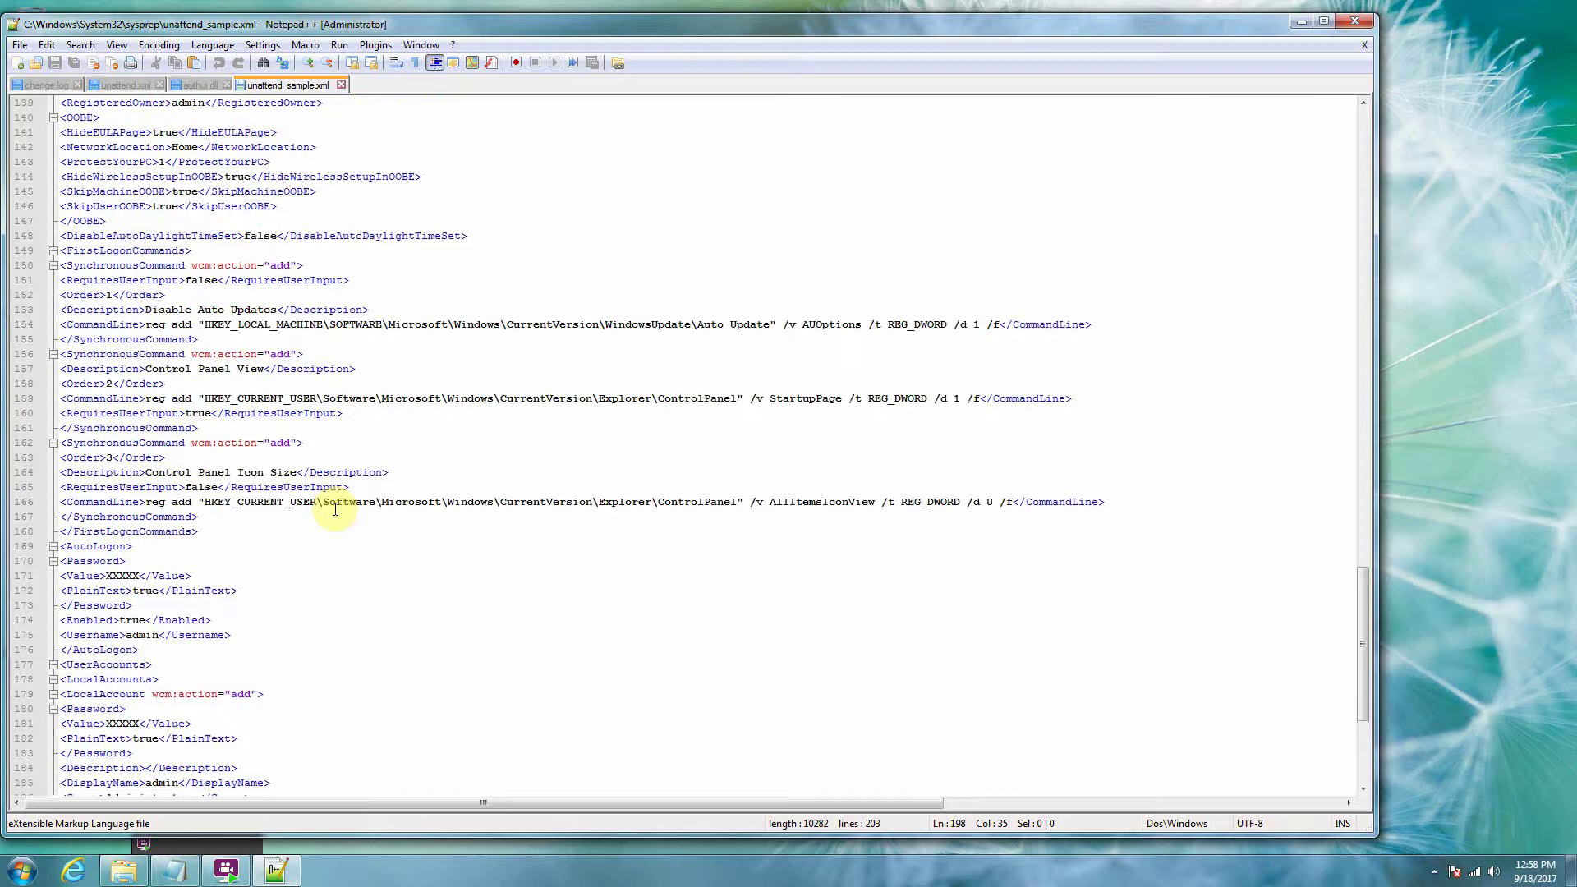
scroll(336, 509, "up", 5)
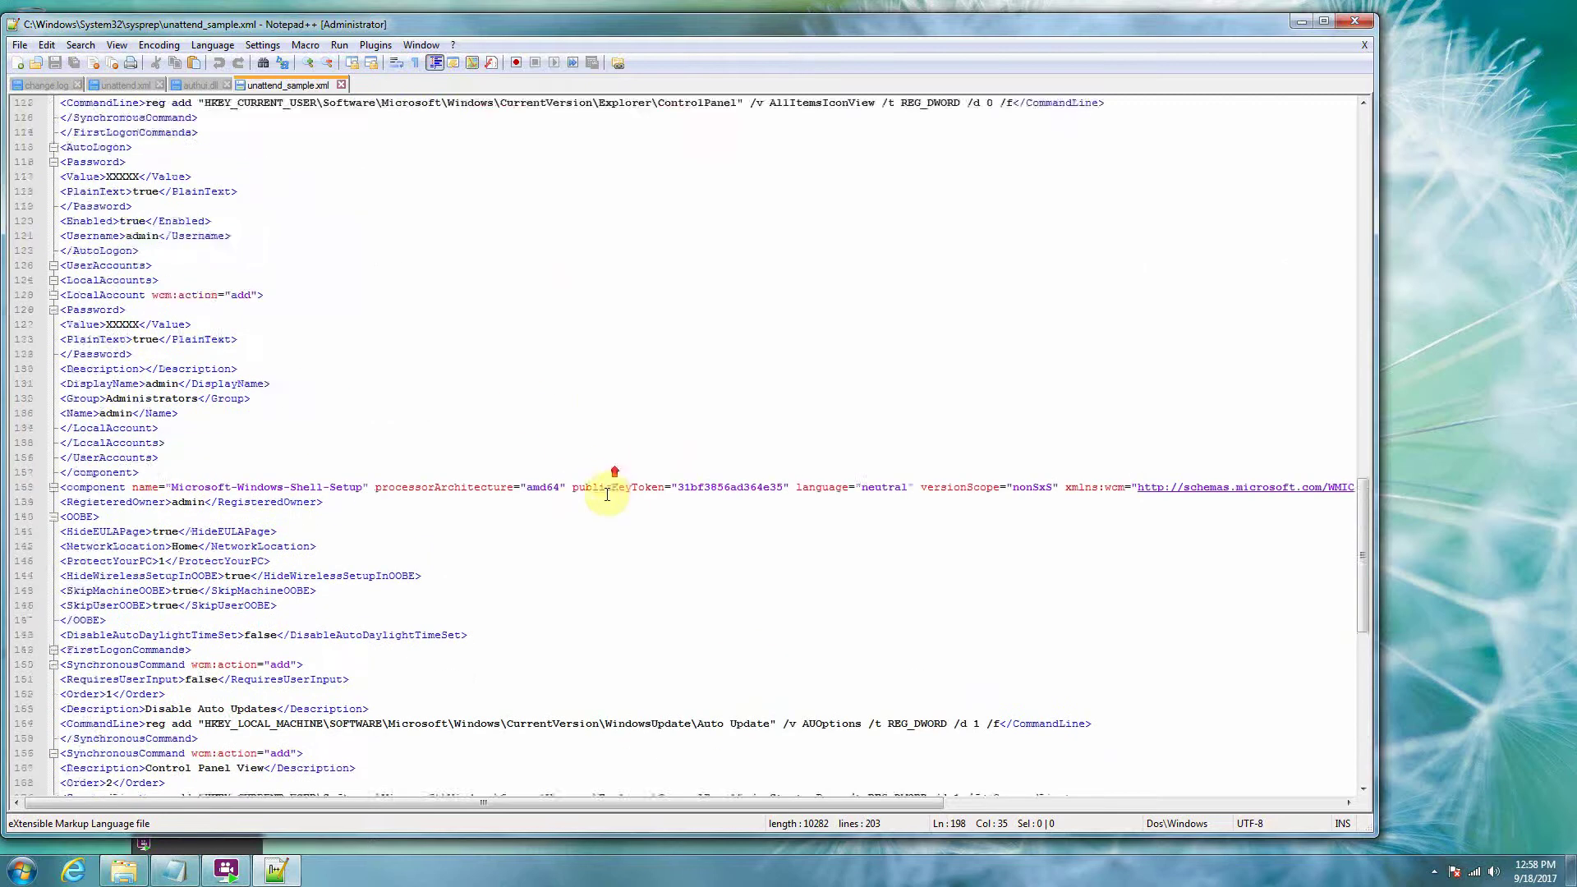
scroll(609, 493, "up", 15)
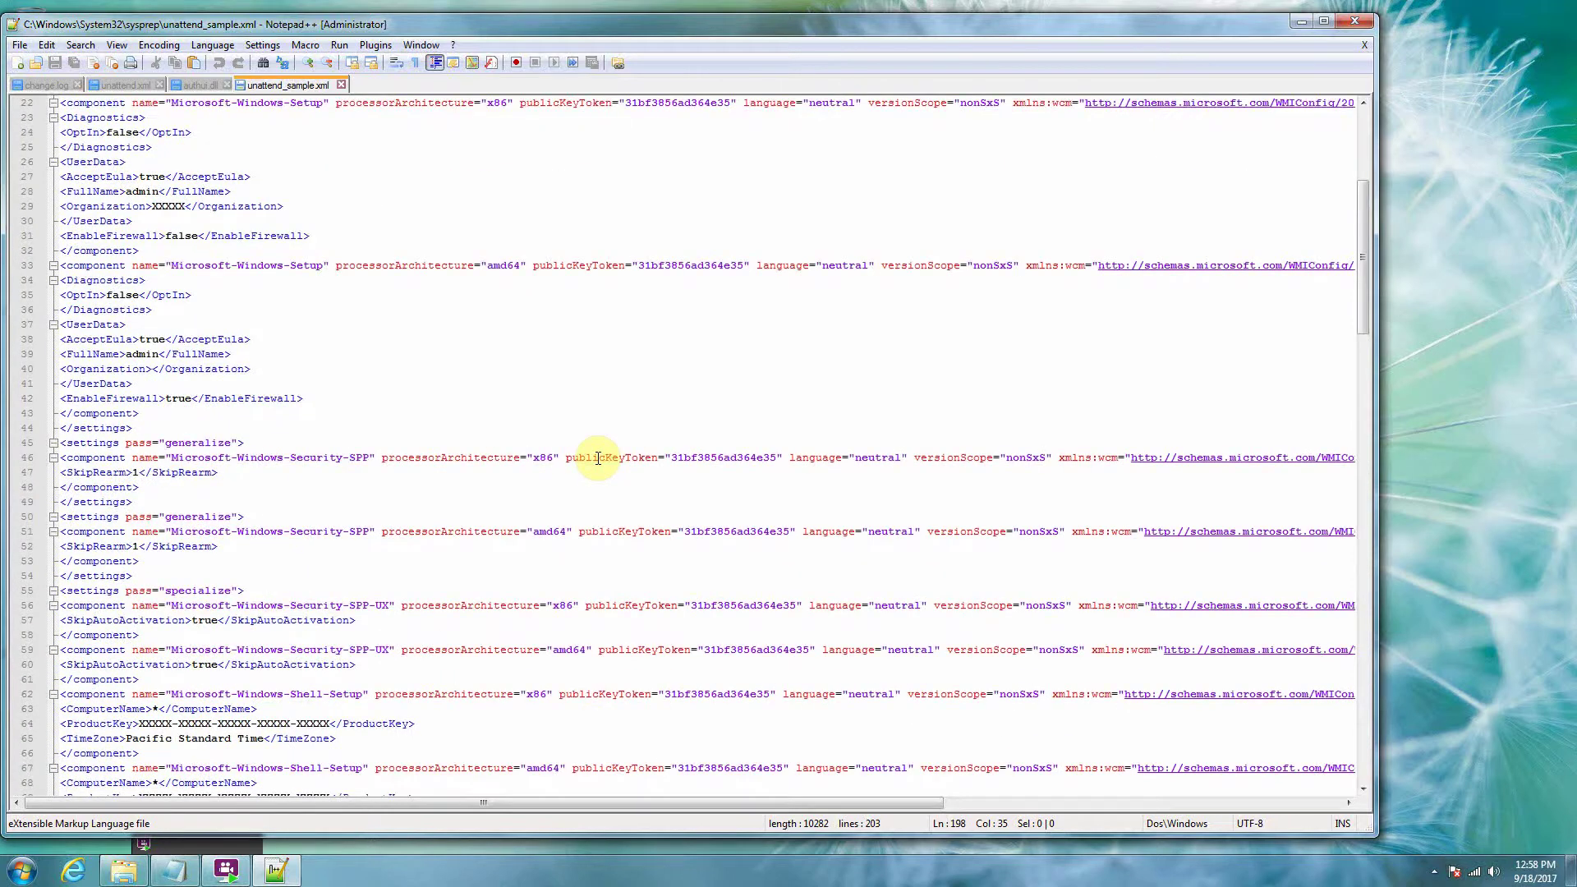
left_click(627, 355)
scroll(627, 355, "up", 7)
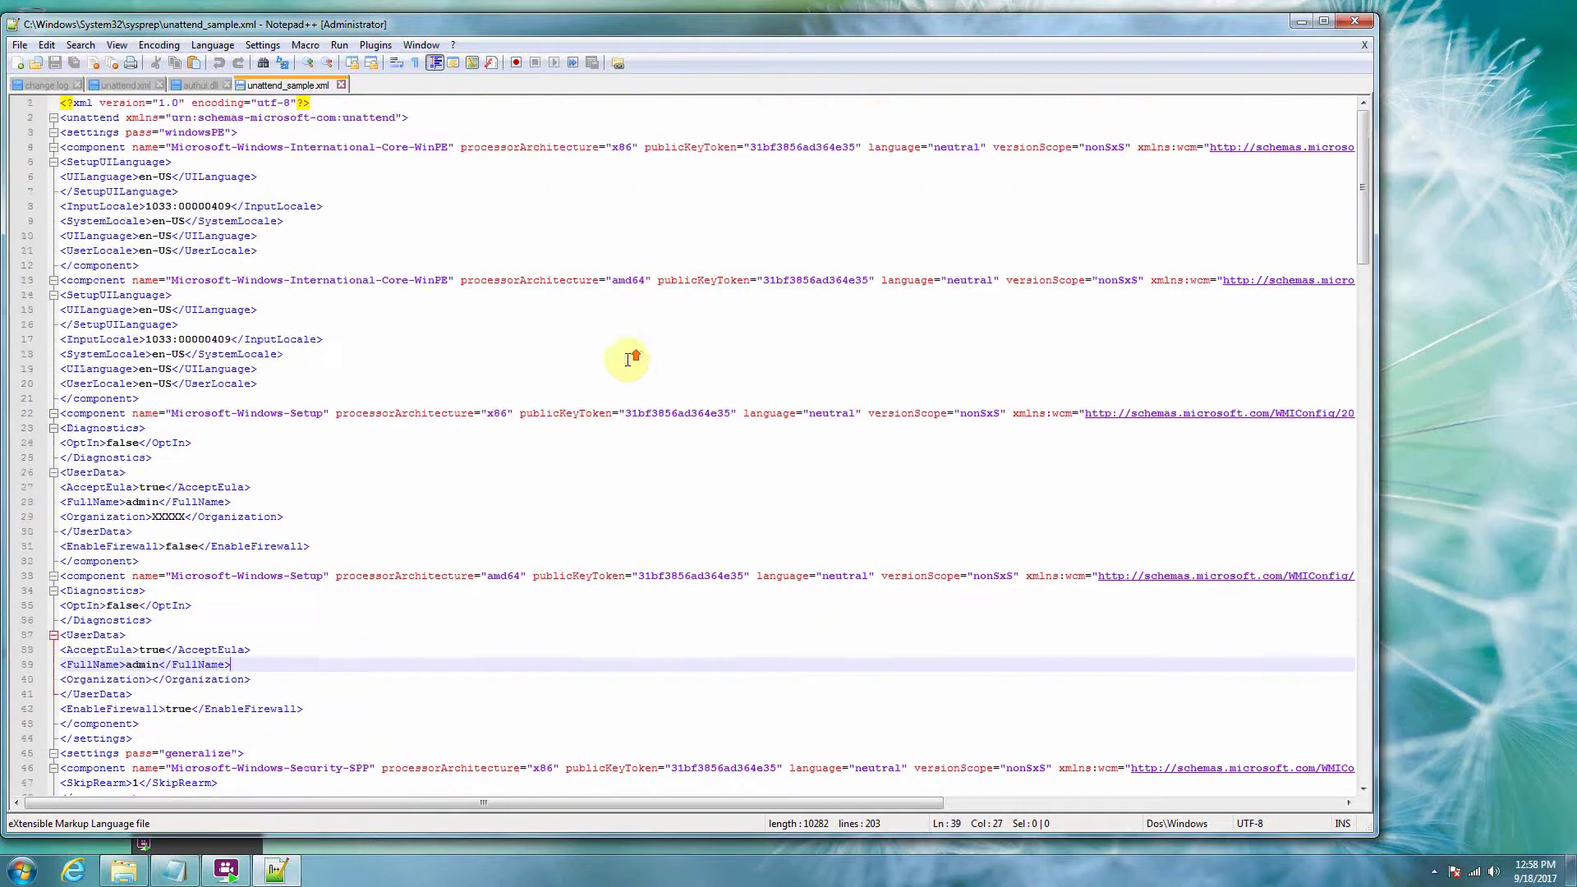
left_click(421, 213)
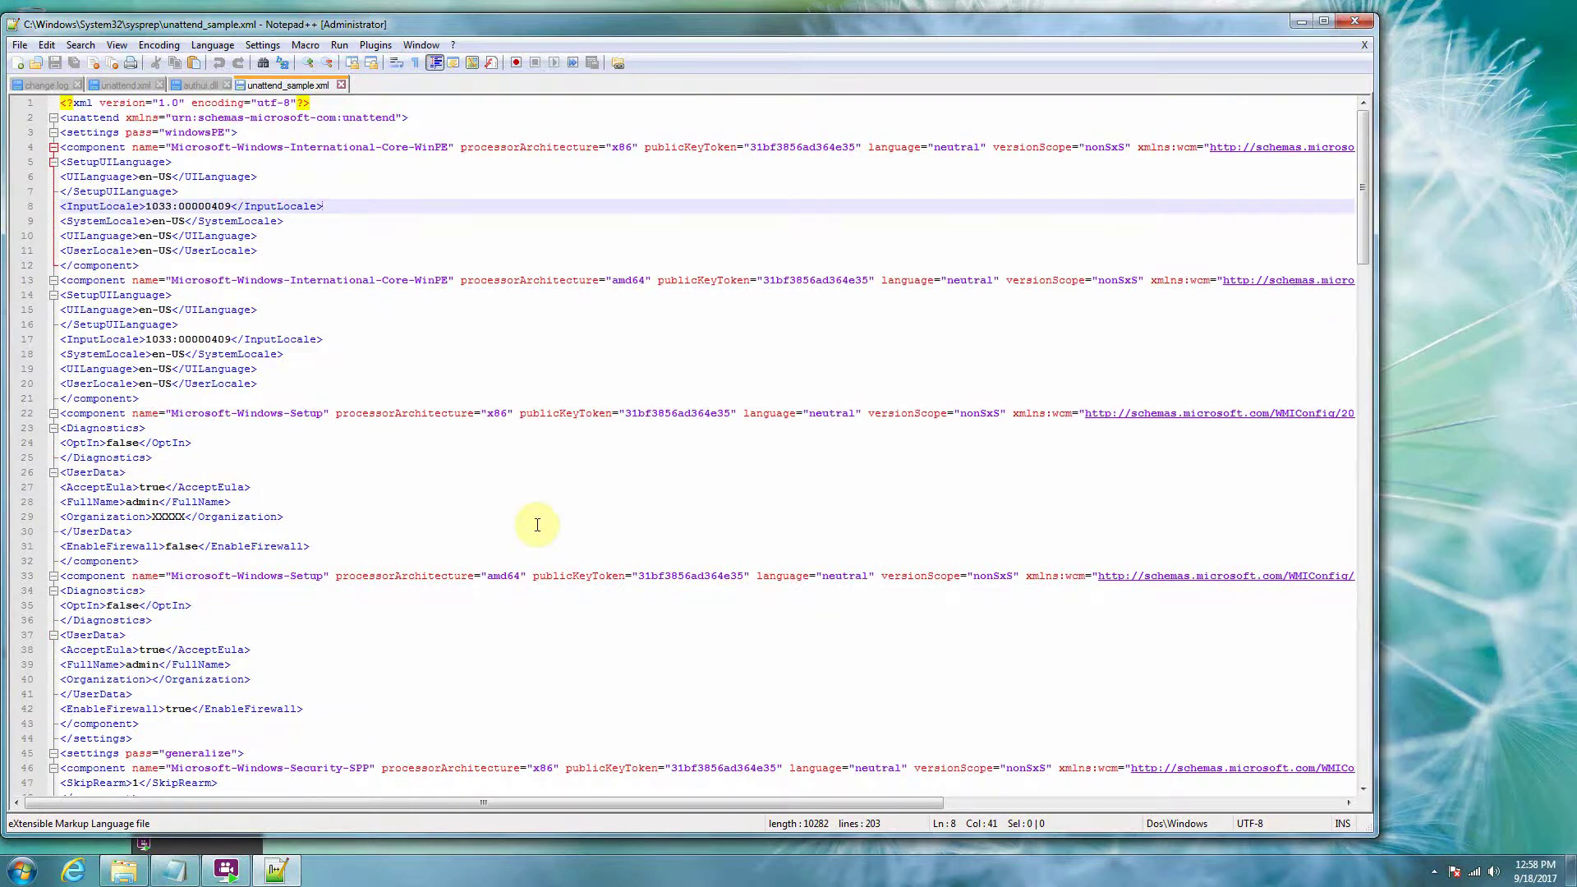
scroll(538, 524, "down", 10)
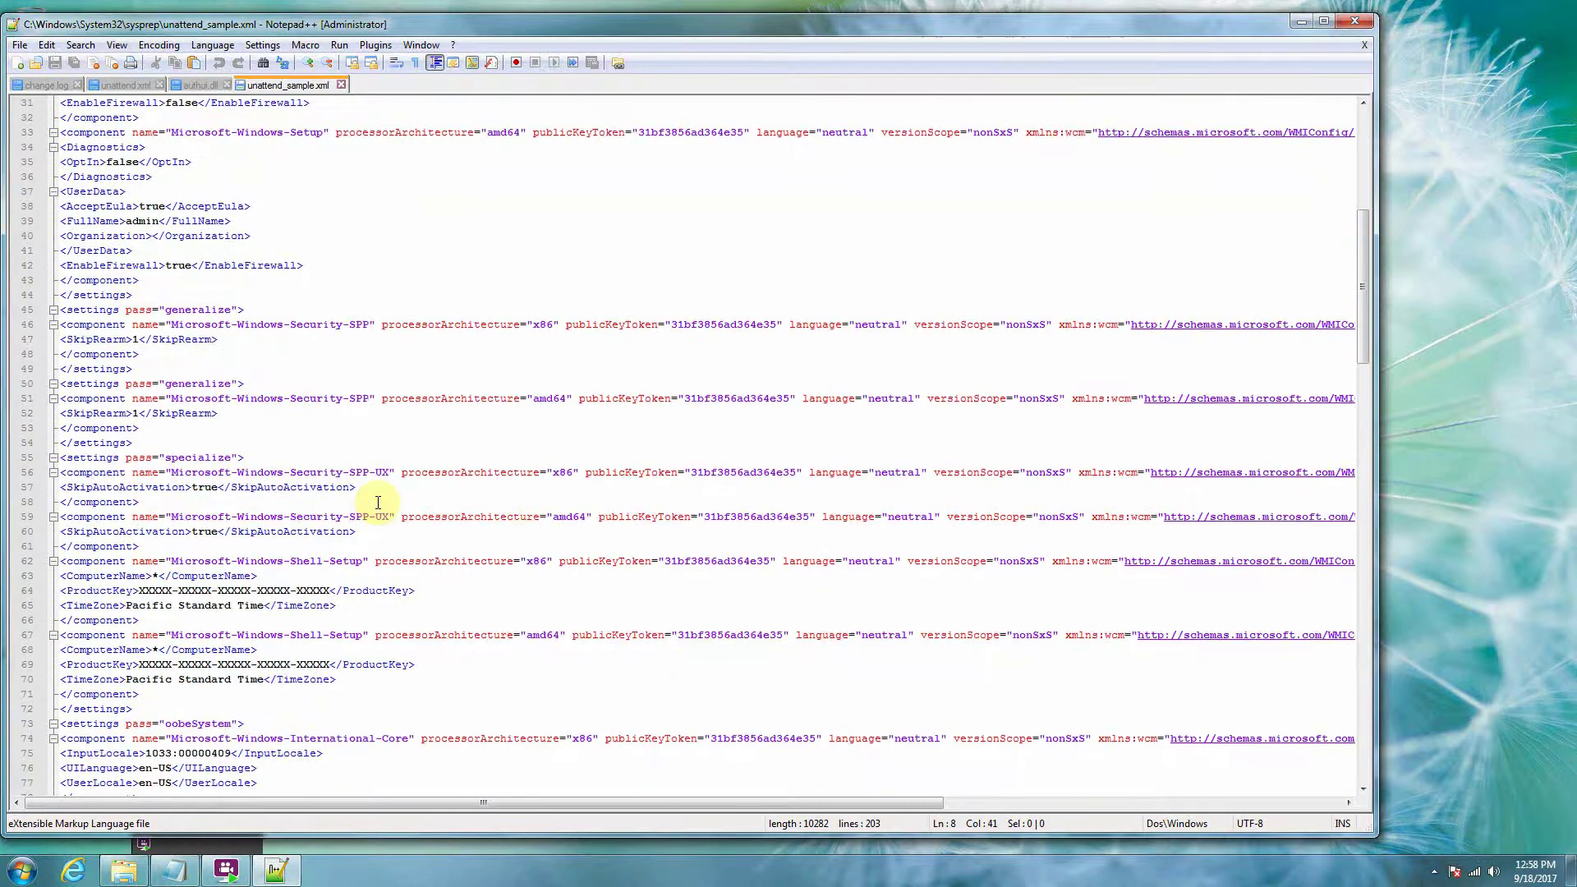
left_click_drag(219, 415, 56, 415)
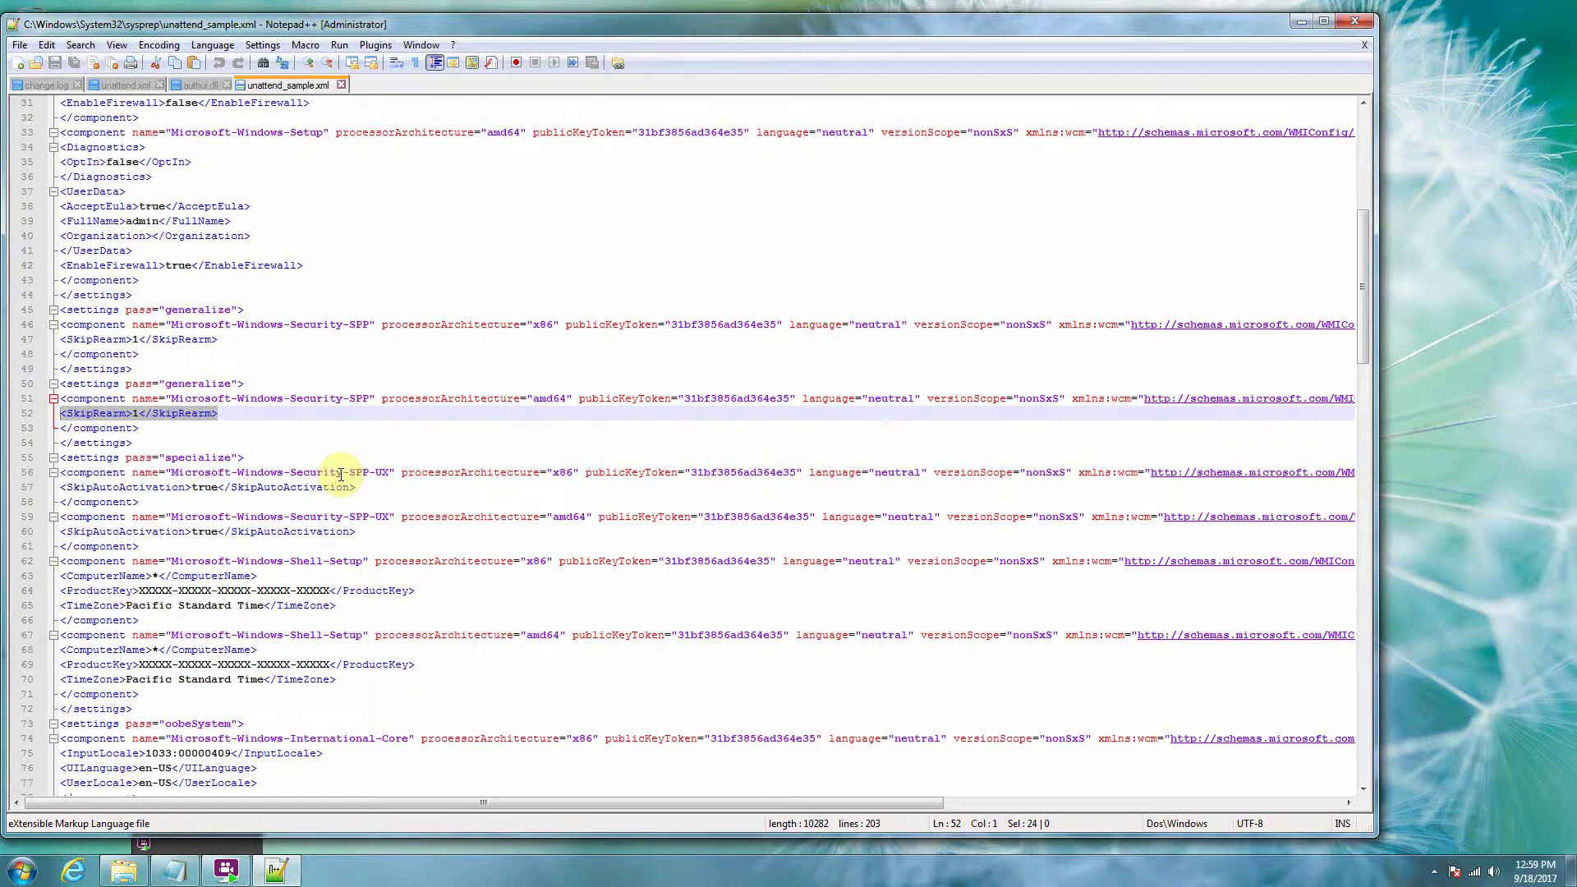
left_click(686, 618)
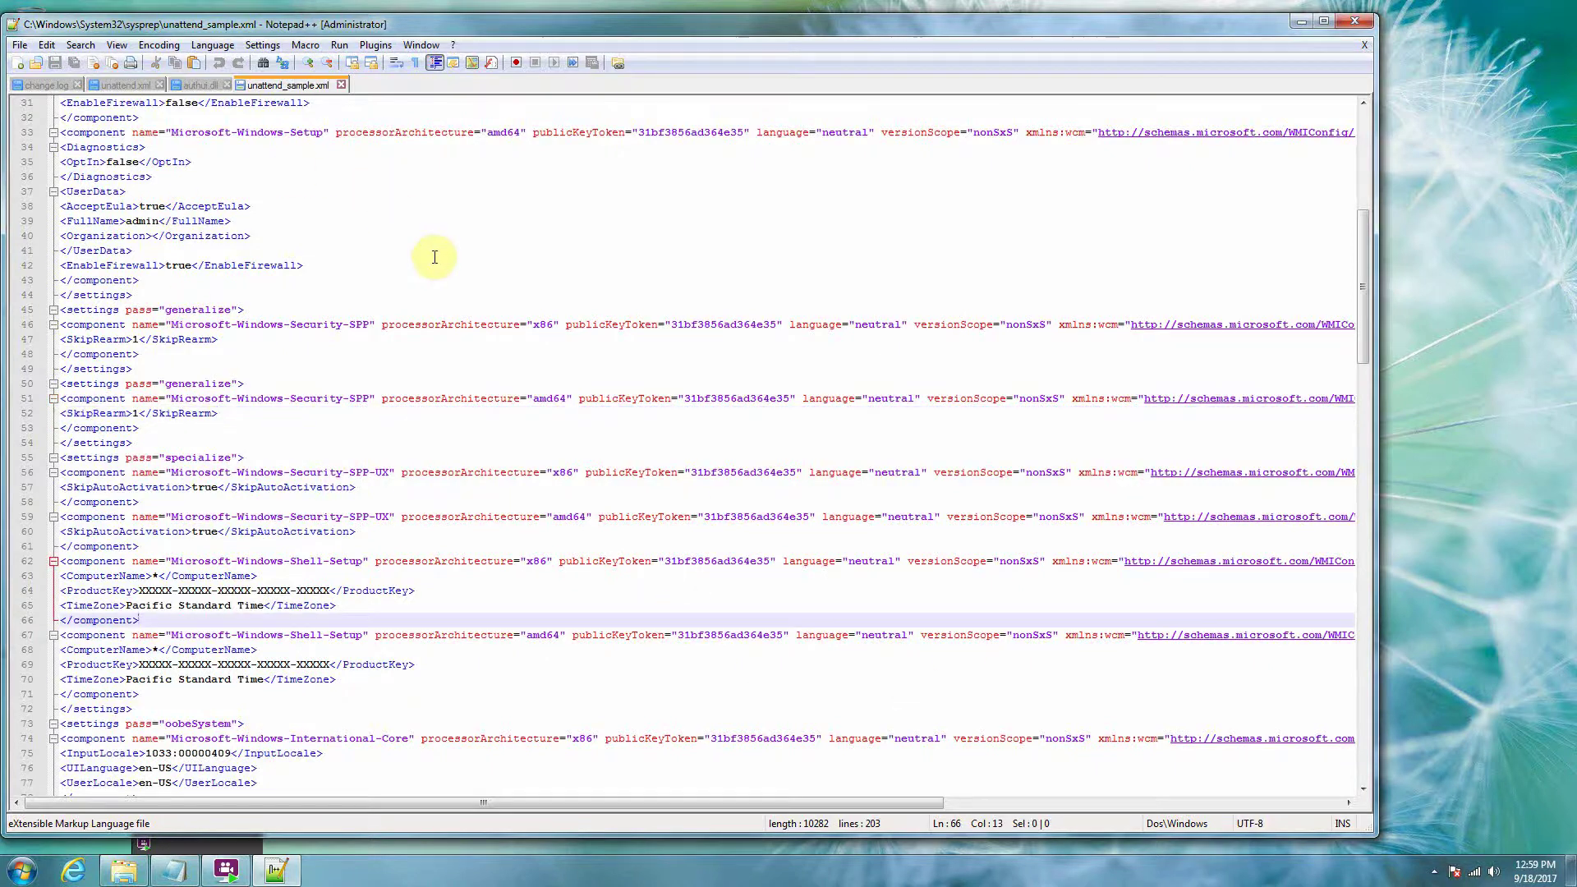
scroll(434, 255, "down", 5)
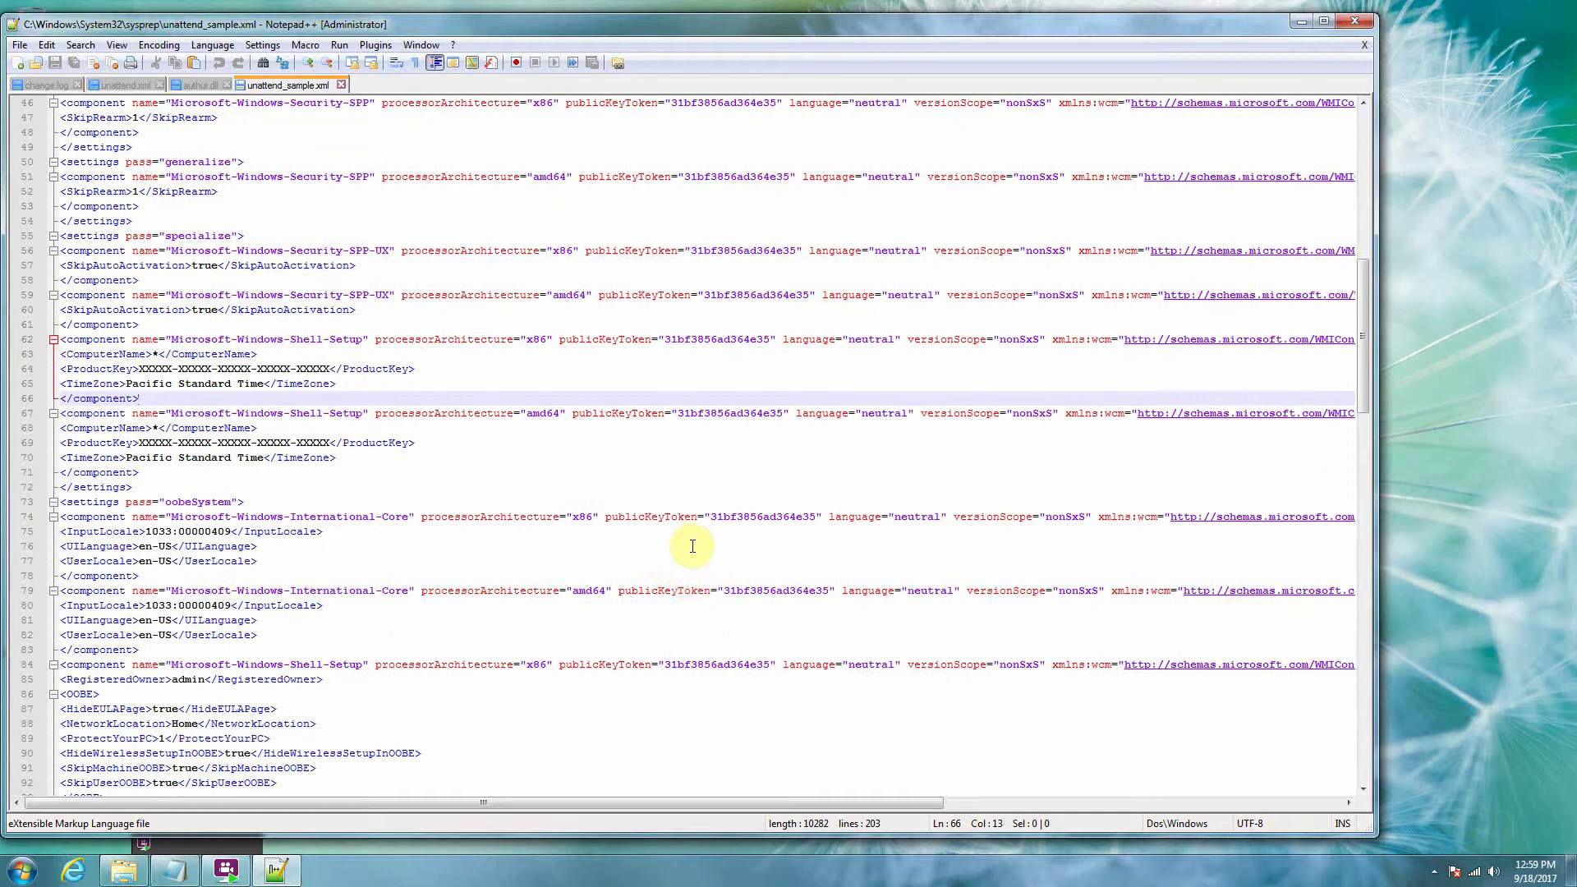
left_click(749, 246)
left_click(747, 234)
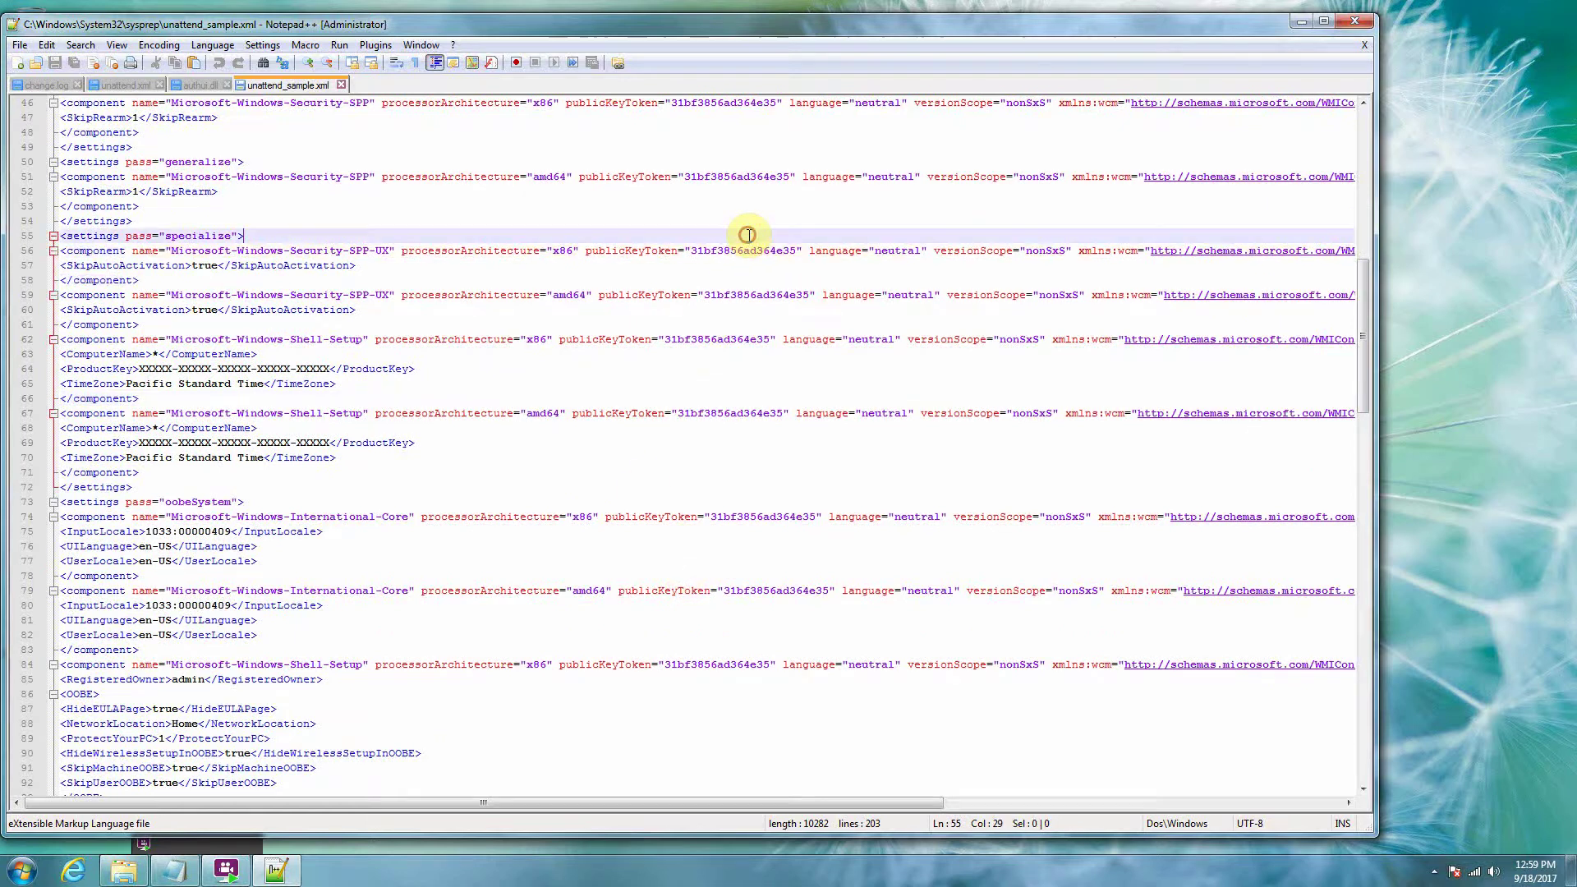
mouse_move(938, 25)
left_mouse_down()
mouse_move(998, 69)
mouse_move(961, 43)
left_mouse_up()
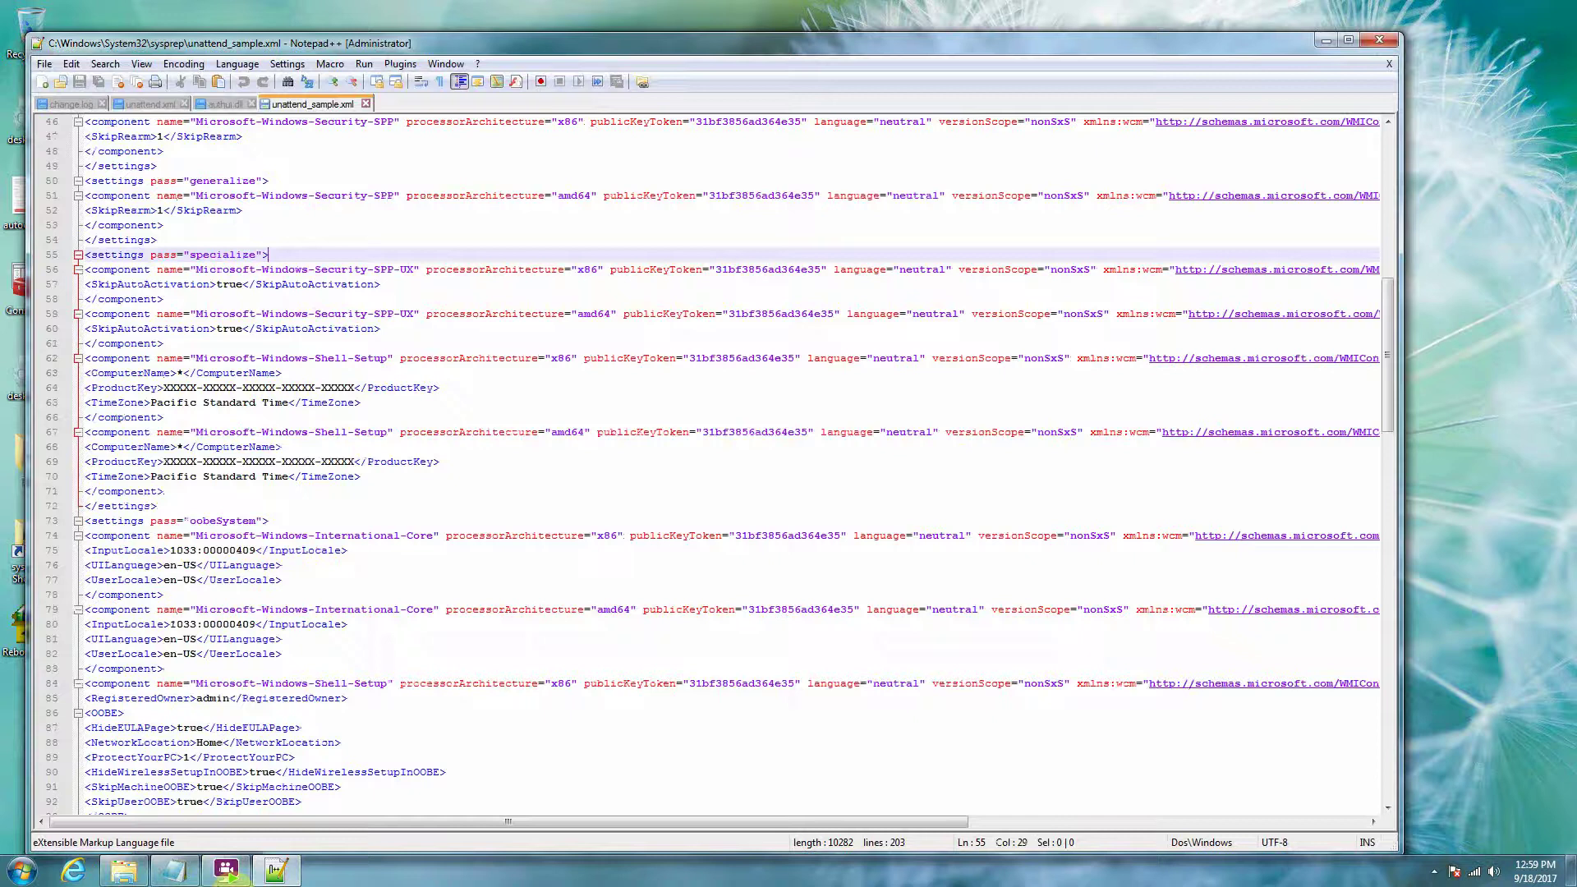
left_click(845, 474)
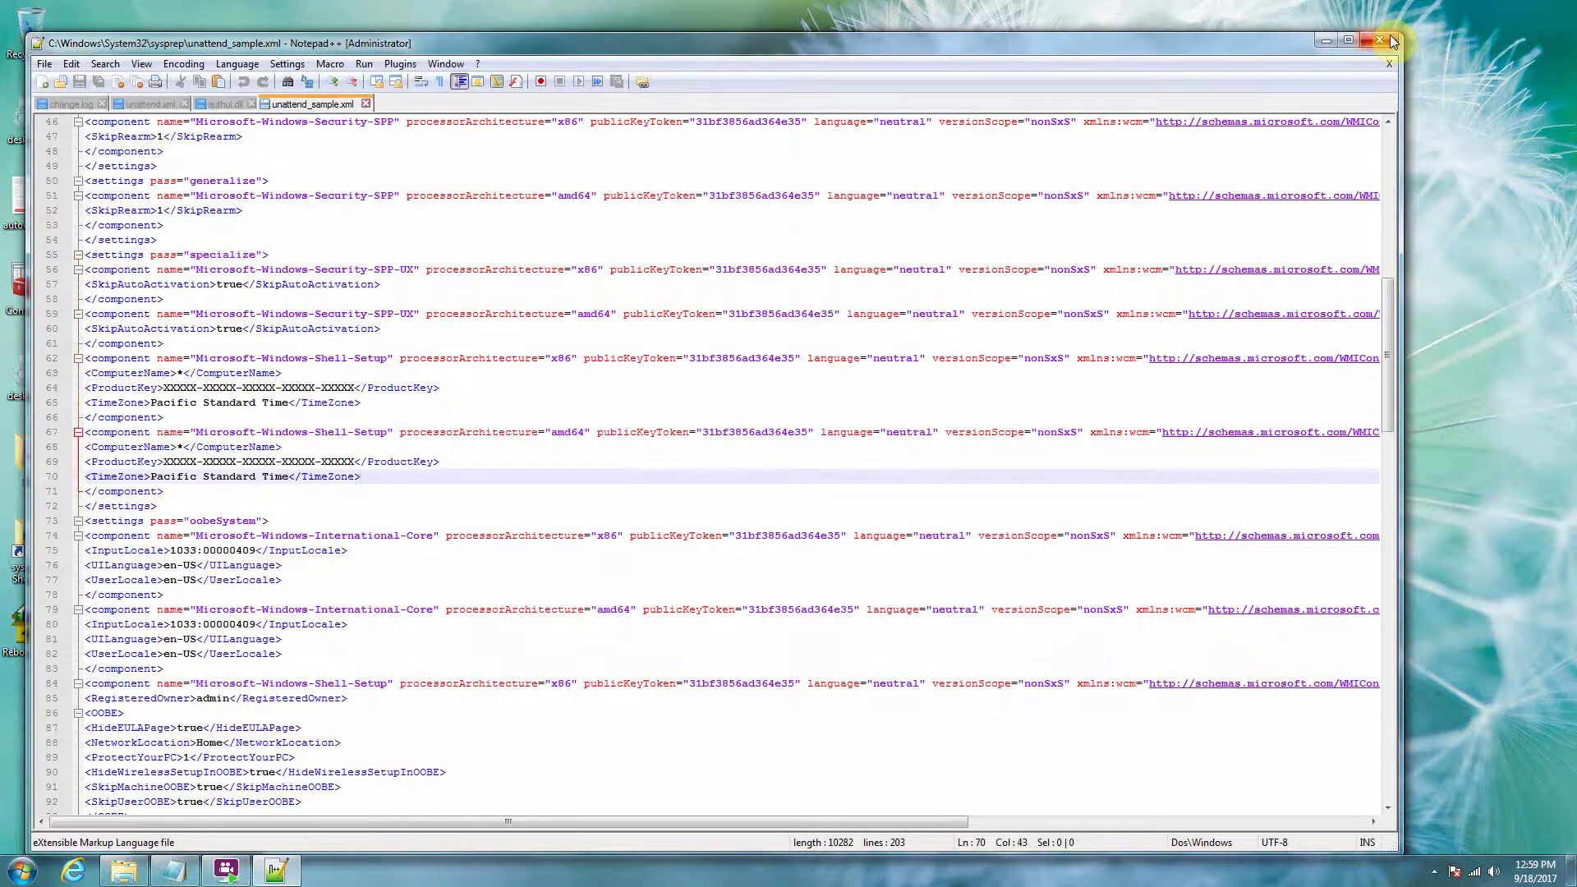